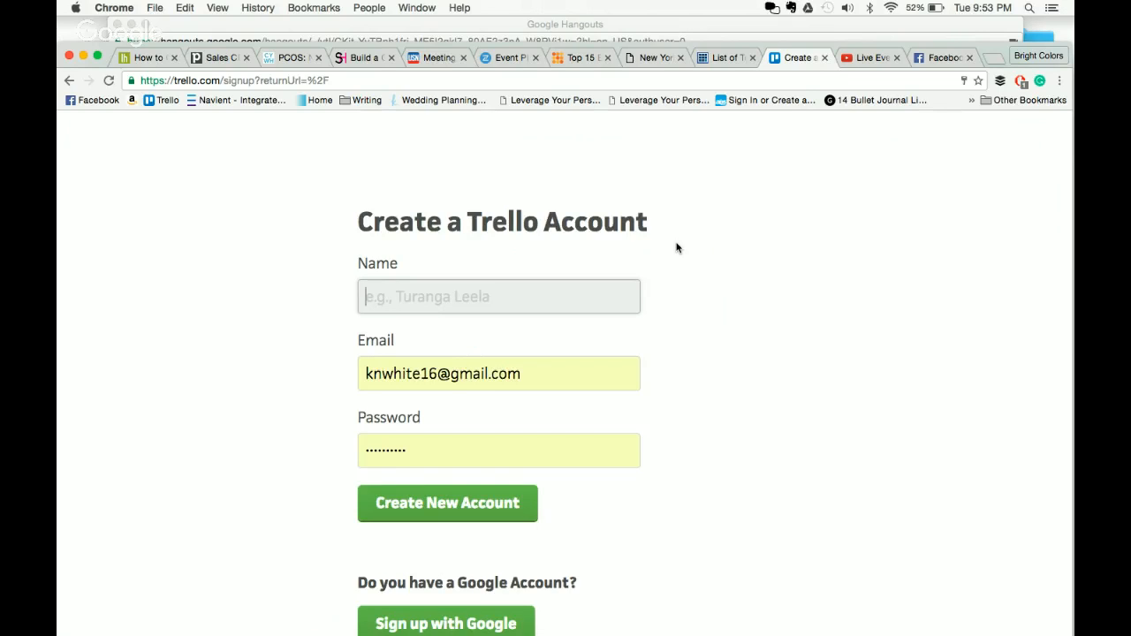
- Log in to Trello from the signup page to reach the boards home page
{"action": "scroll", "coordinate": [677, 247], "scroll_direction": "down", "scroll_amount": 5}
{"action": "left_click", "coordinate": [566, 441]}
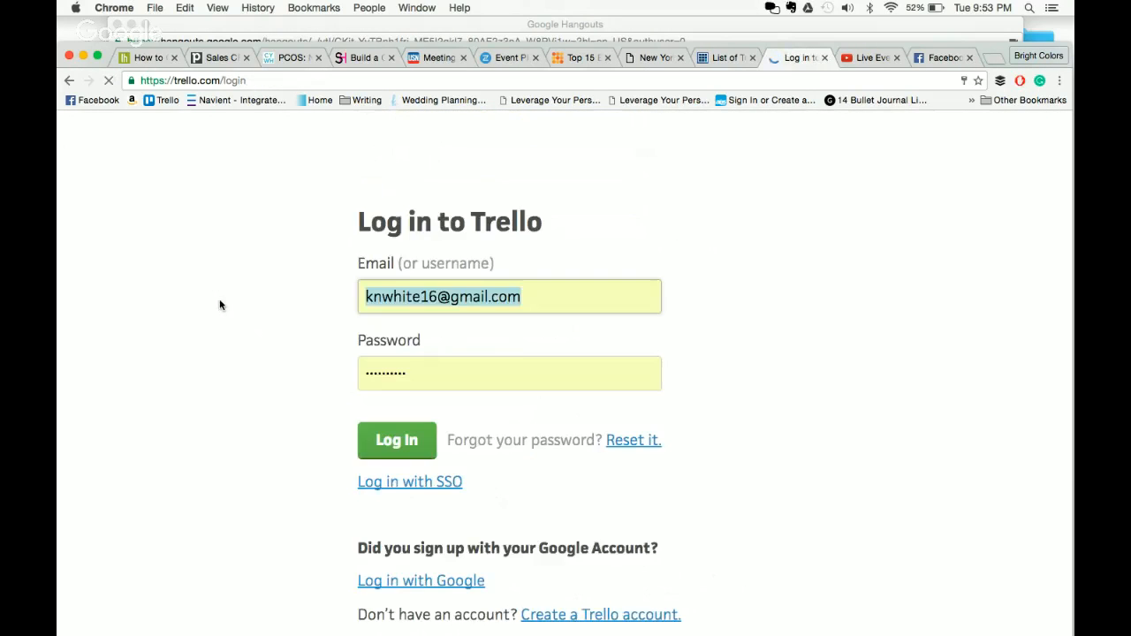
{"action": "left_click", "coordinate": [397, 442]}
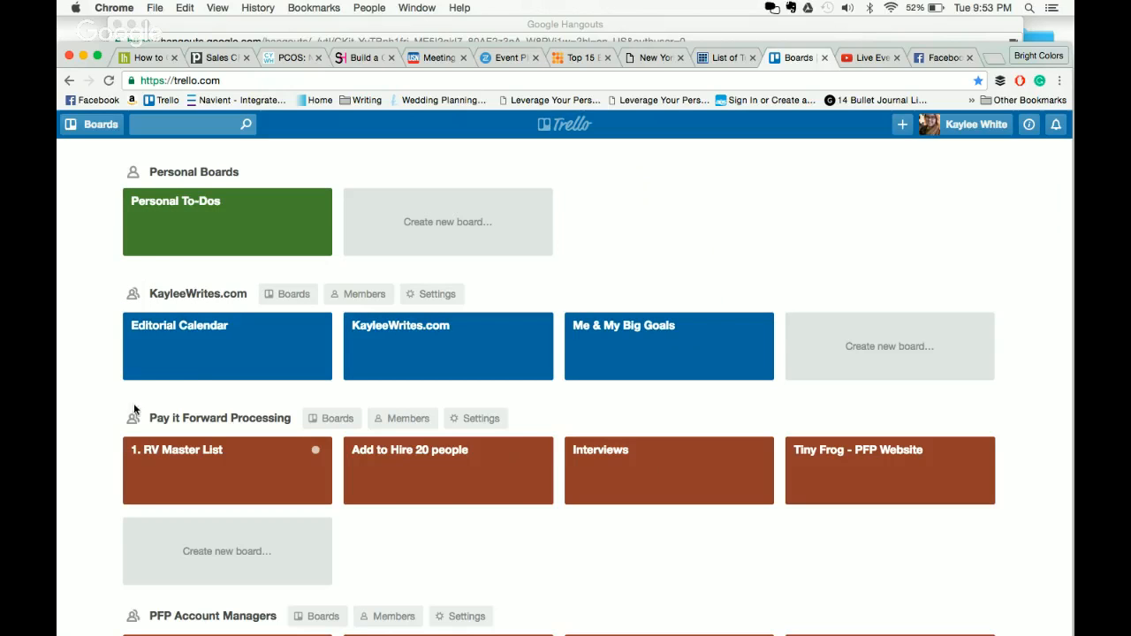
- Scroll through the boards page and open the Editorial Calendar board
{"action": "scroll", "coordinate": [131, 409], "scroll_direction": "down", "scroll_amount": 5}
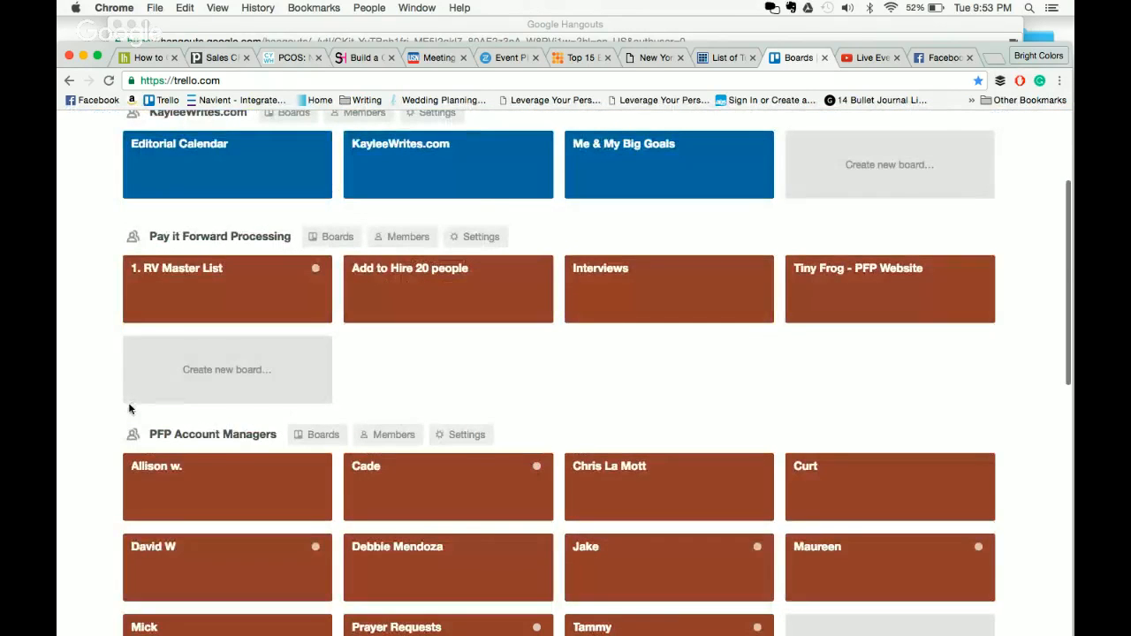
{"action": "scroll", "coordinate": [84, 429], "scroll_direction": "down", "scroll_amount": 15}
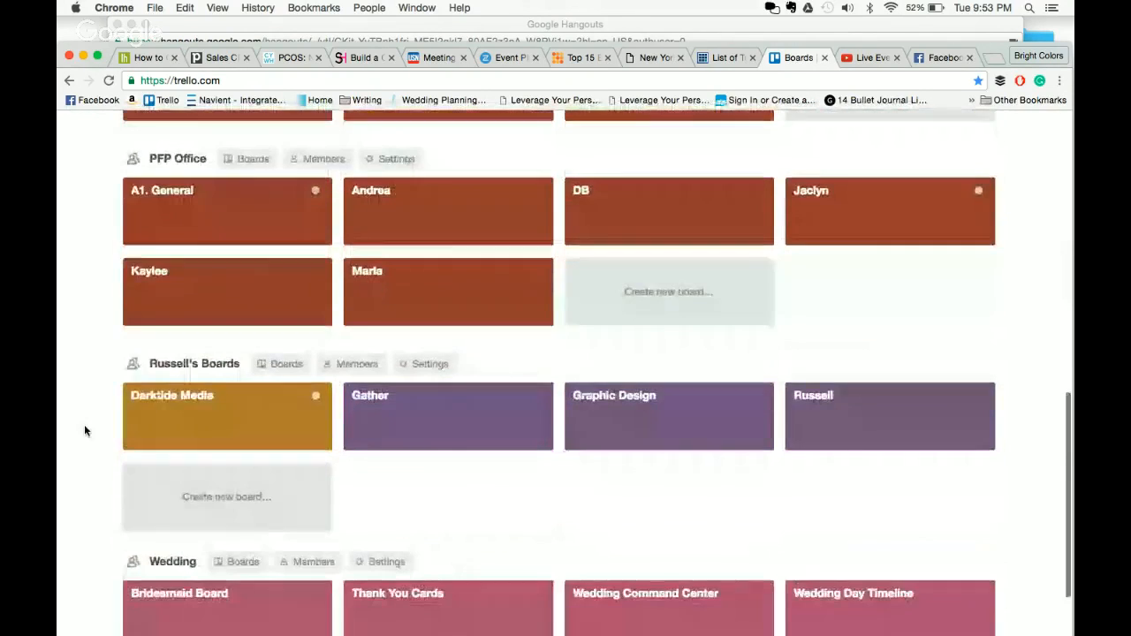
{"action": "scroll", "coordinate": [85, 430], "scroll_direction": "down", "scroll_amount": 4}
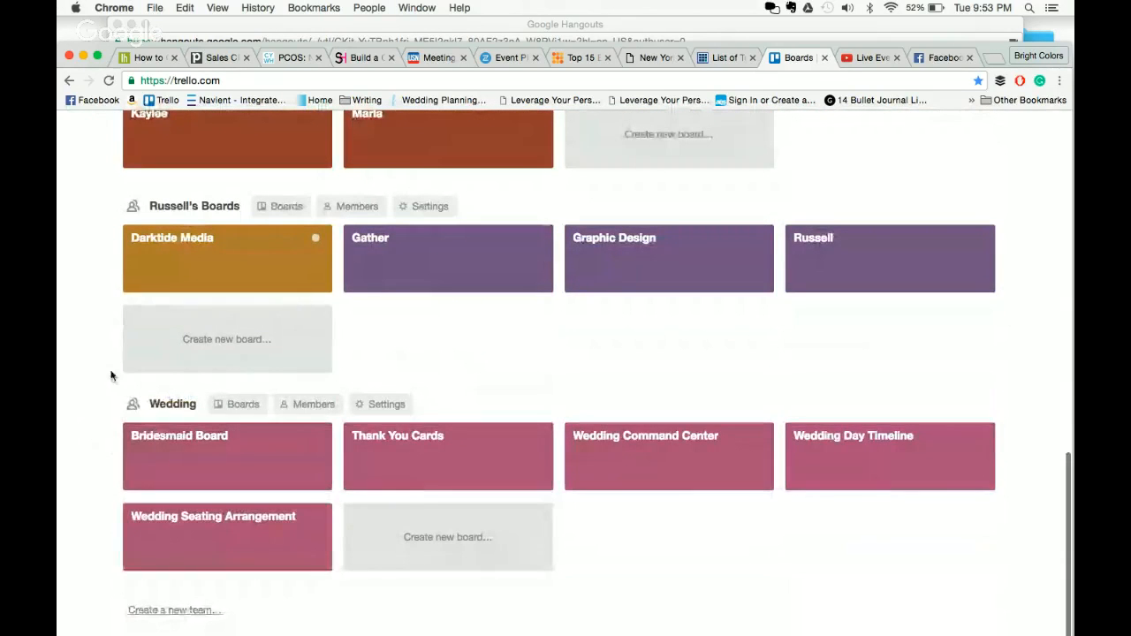
{"action": "scroll", "coordinate": [80, 394], "scroll_direction": "up", "scroll_amount": 4}
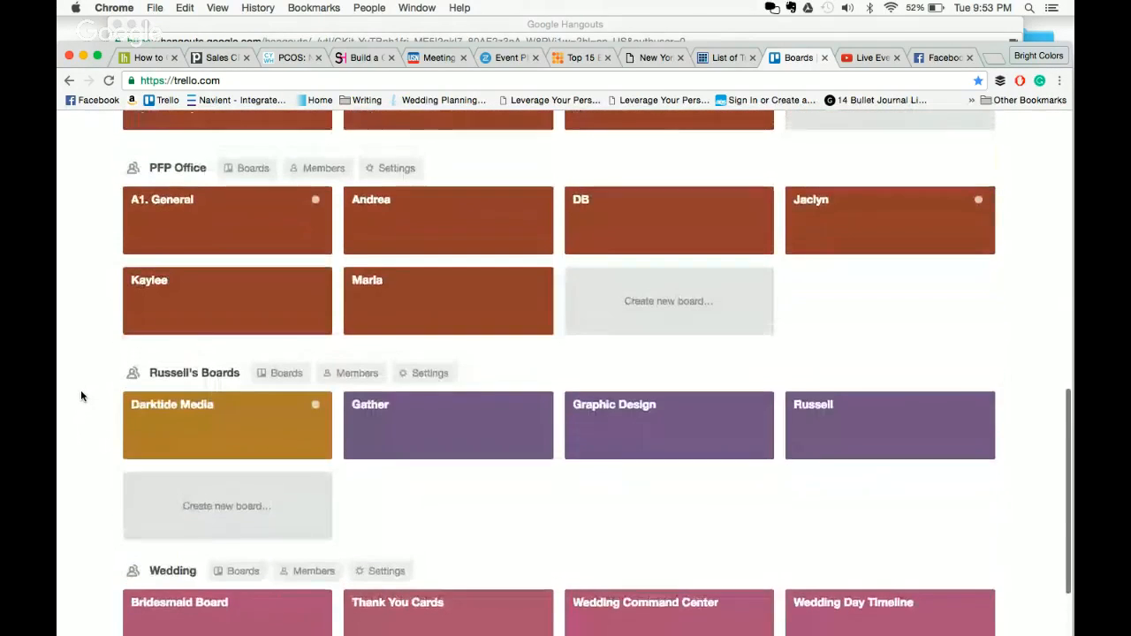
{"action": "scroll", "coordinate": [81, 396], "scroll_direction": "up", "scroll_amount": 13}
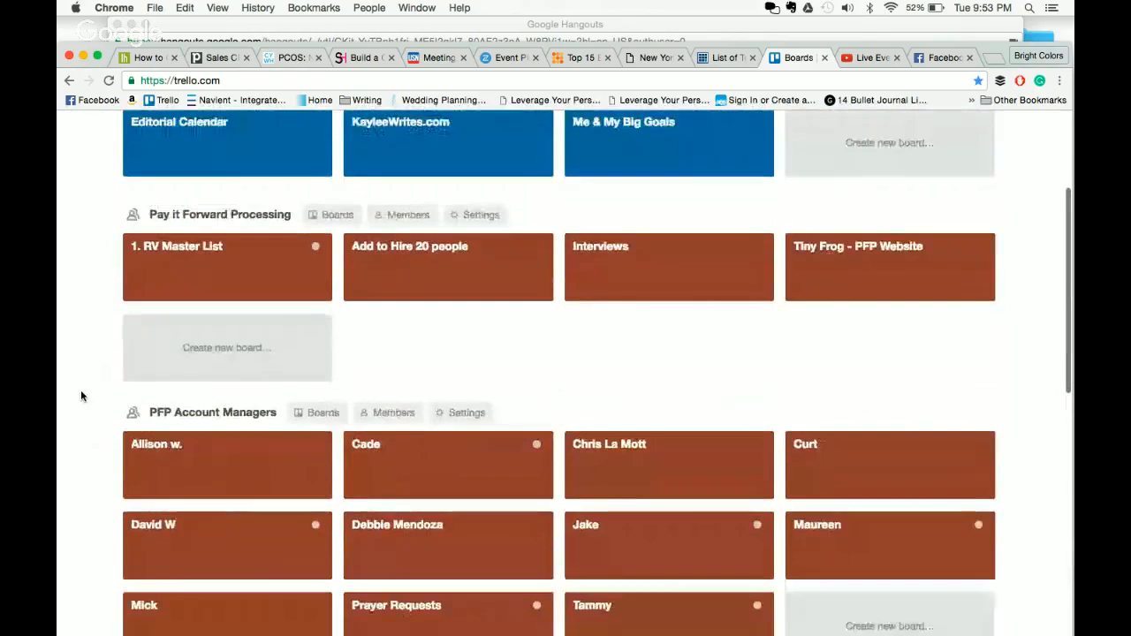
{"action": "scroll", "coordinate": [80, 389], "scroll_direction": "up", "scroll_amount": 5}
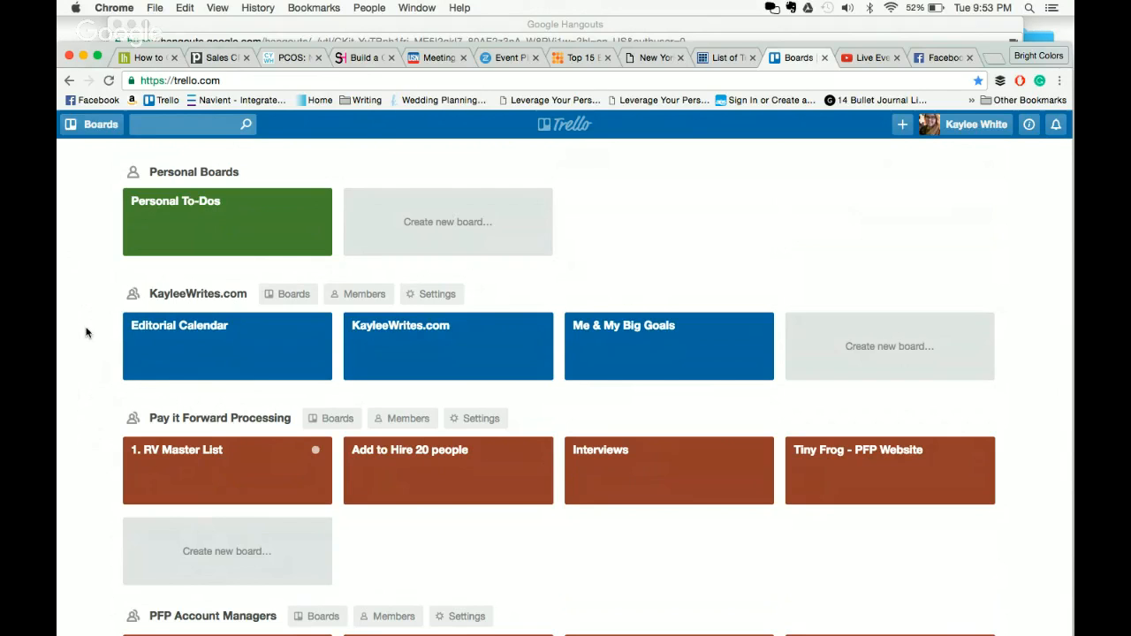
{"action": "left_click", "coordinate": [189, 350]}
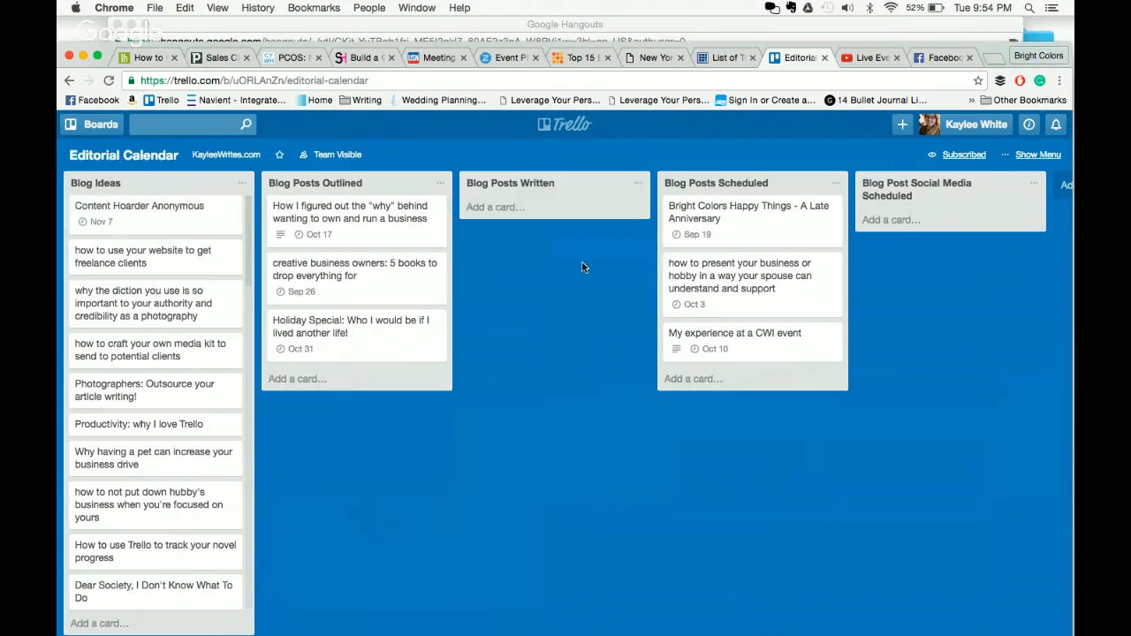
{"action": "left_click", "coordinate": [553, 206]}
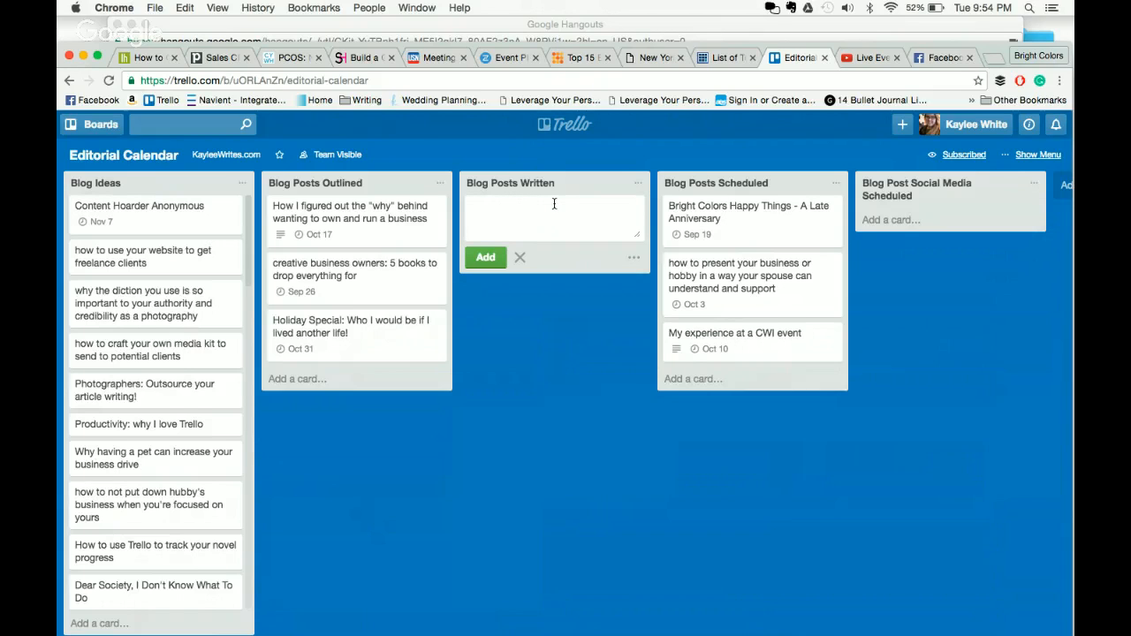
{"action": "left_click", "coordinate": [519, 257]}
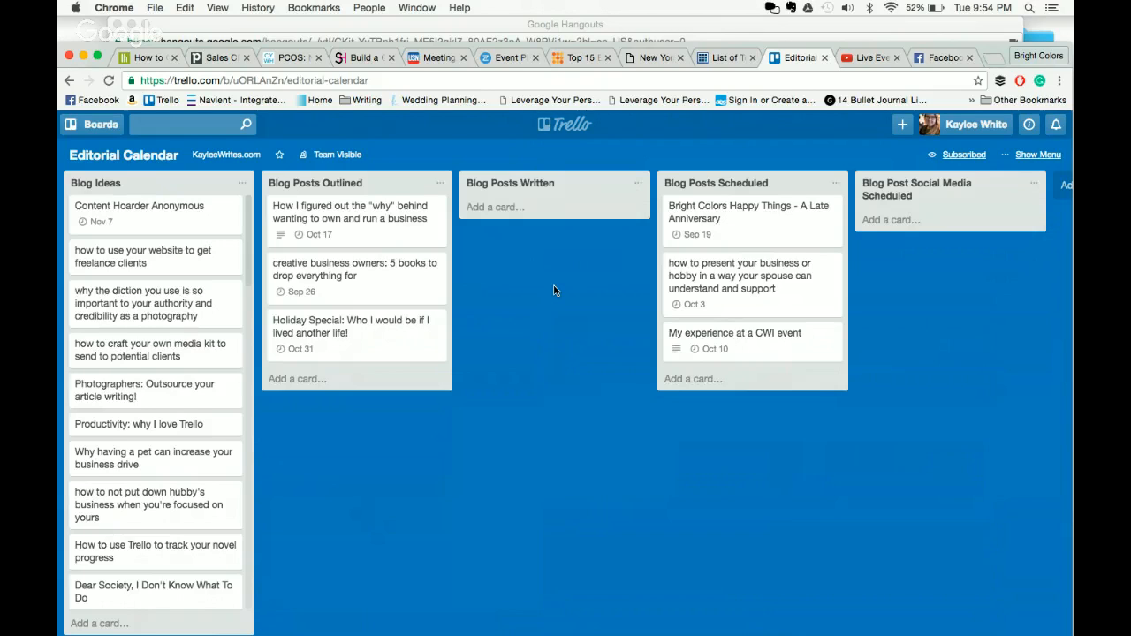
{"action": "left_click_drag", "start_coordinate": [991, 354], "coordinate": [770, 336]}
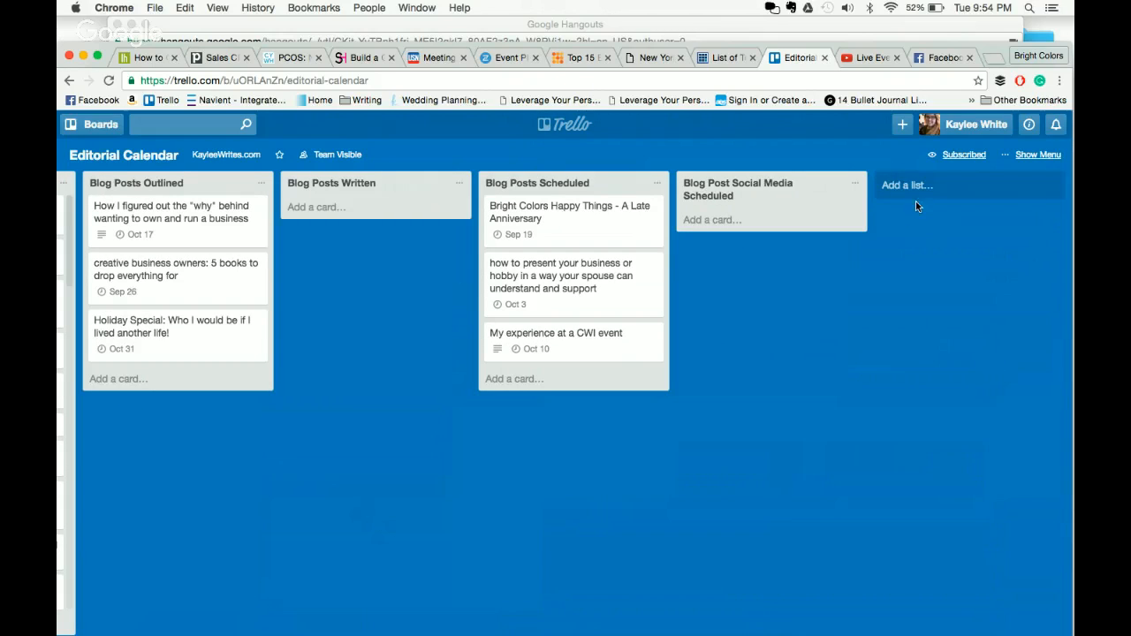
{"action": "left_click", "coordinate": [92, 127]}
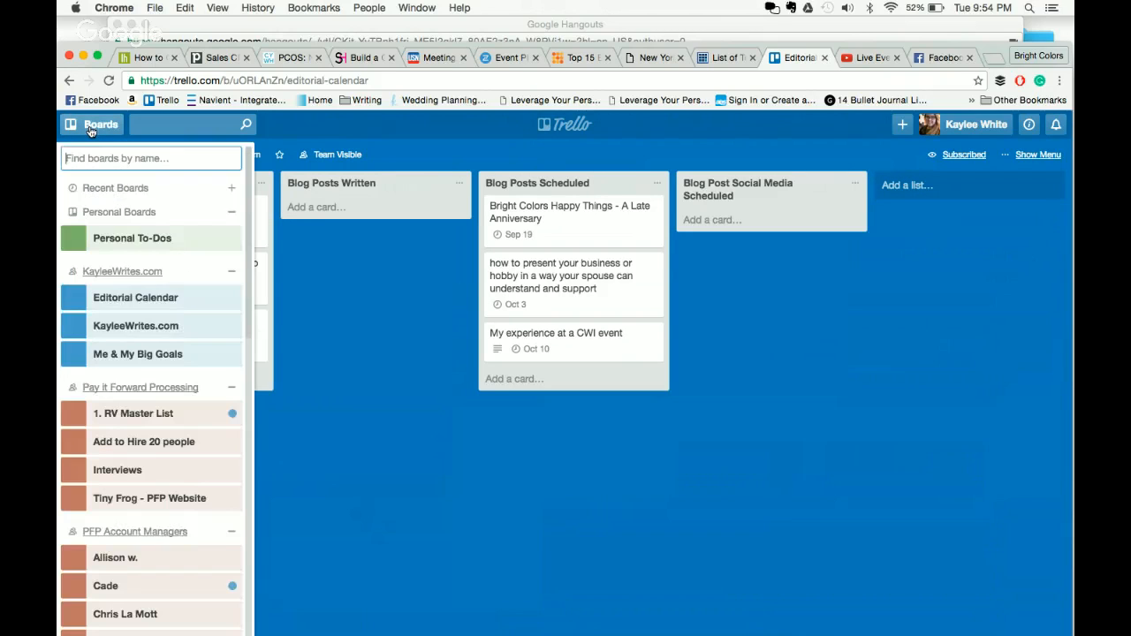
{"action": "scroll", "coordinate": [133, 306], "scroll_direction": "down", "scroll_amount": 10}
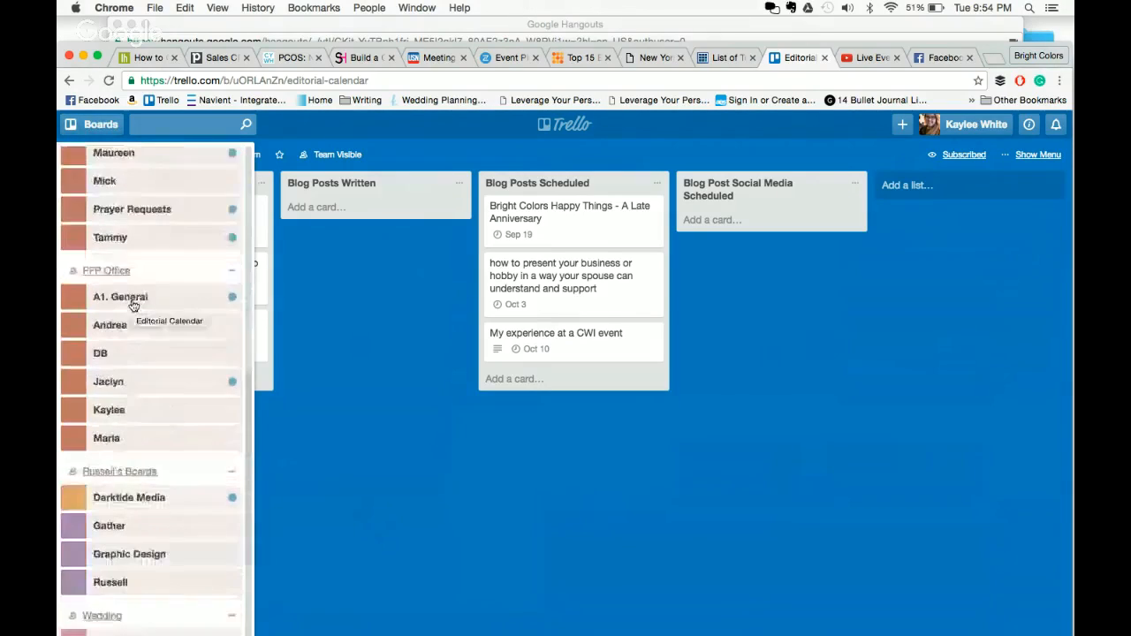
{"action": "scroll", "coordinate": [133, 306], "scroll_direction": "up", "scroll_amount": 7}
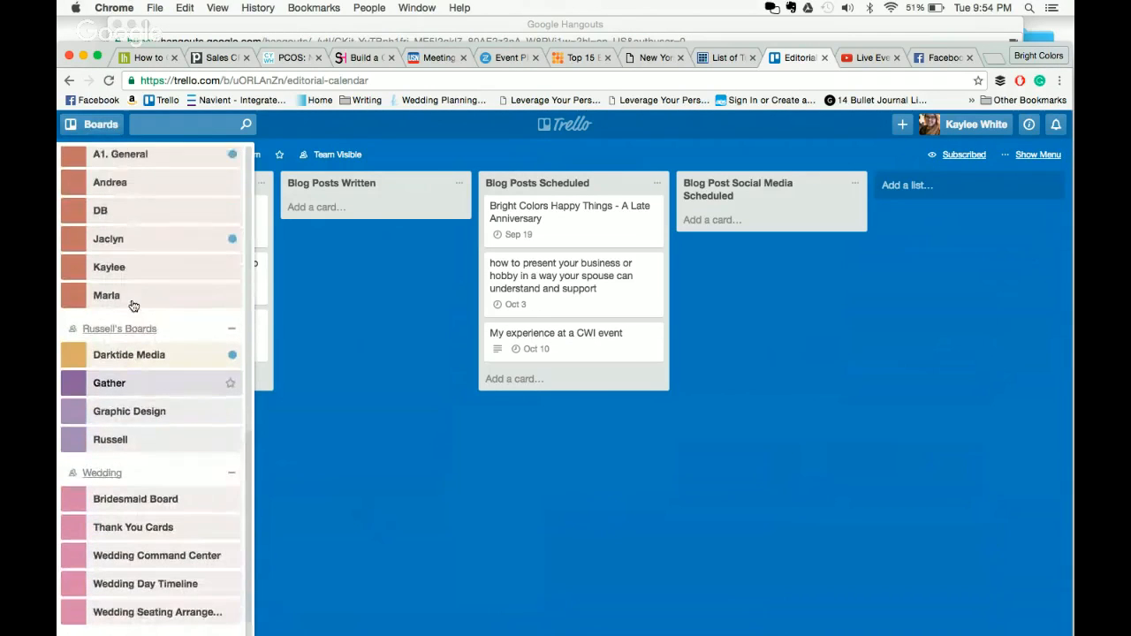
{"action": "scroll", "coordinate": [133, 305], "scroll_direction": "up", "scroll_amount": 5}
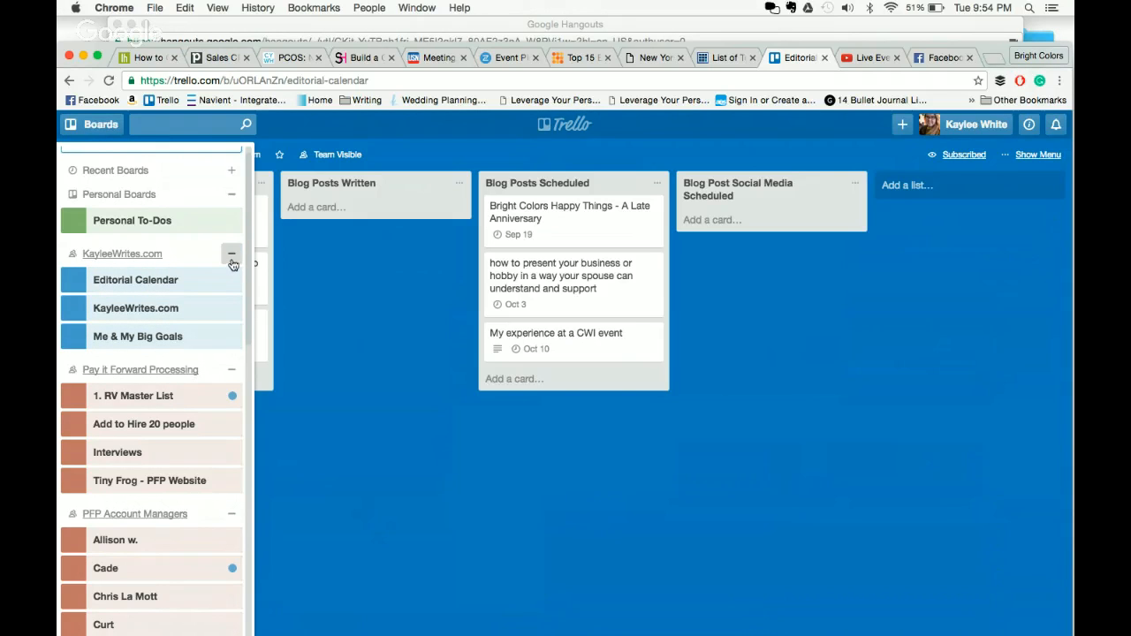
{"action": "left_click", "coordinate": [922, 327]}
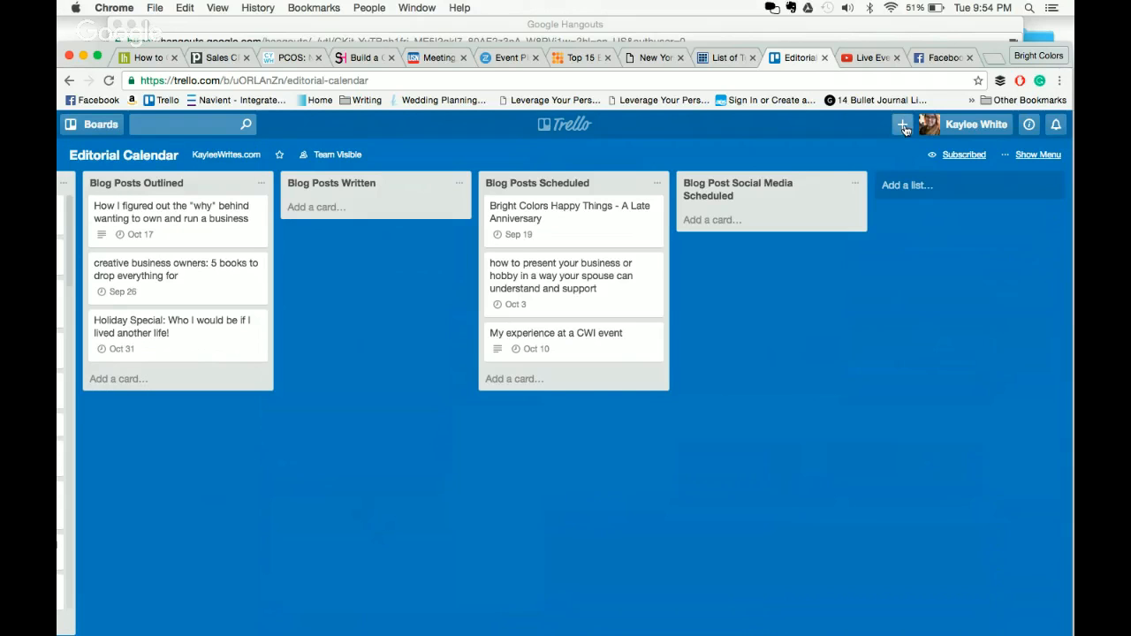
{"action": "left_click", "coordinate": [903, 126]}
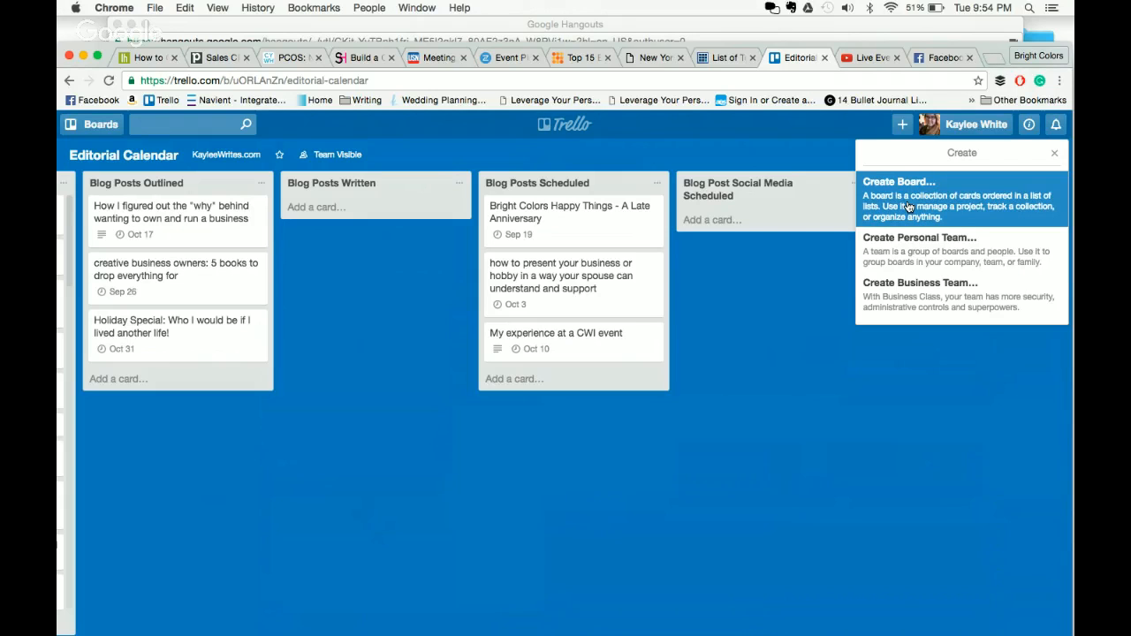
{"action": "left_click", "coordinate": [828, 310]}
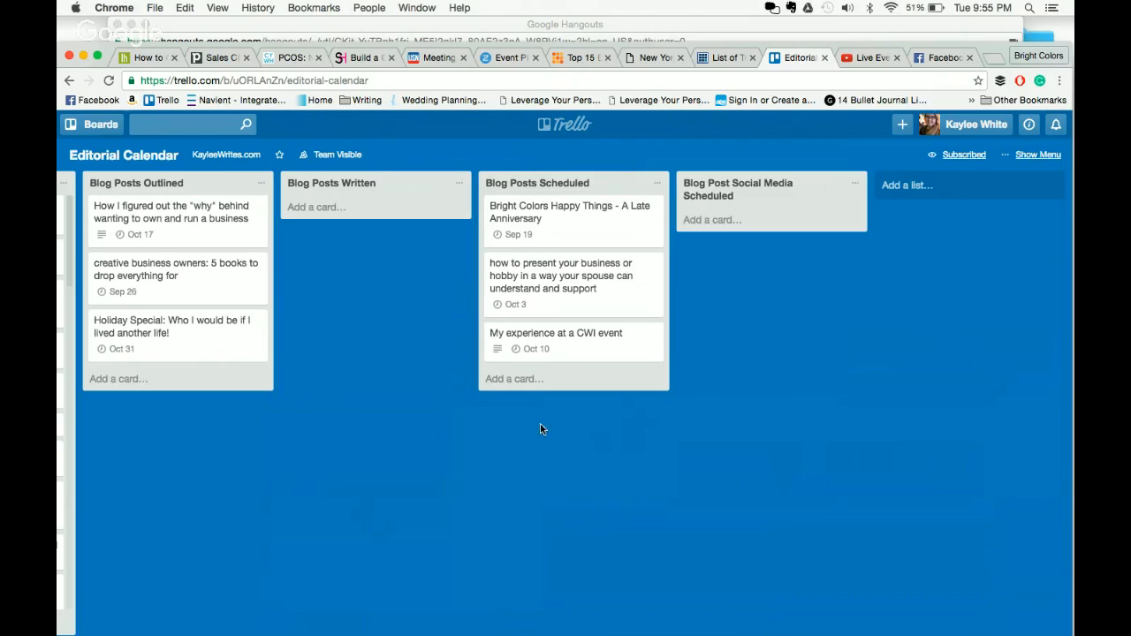
- Create a new list named 'Sample List' on the board
{"action": "left_click", "coordinate": [962, 186]}
{"action": "type", "text": "S"}
{"action": "key", "text": "BackSpace"}
{"action": "type", "text": "Sample"}
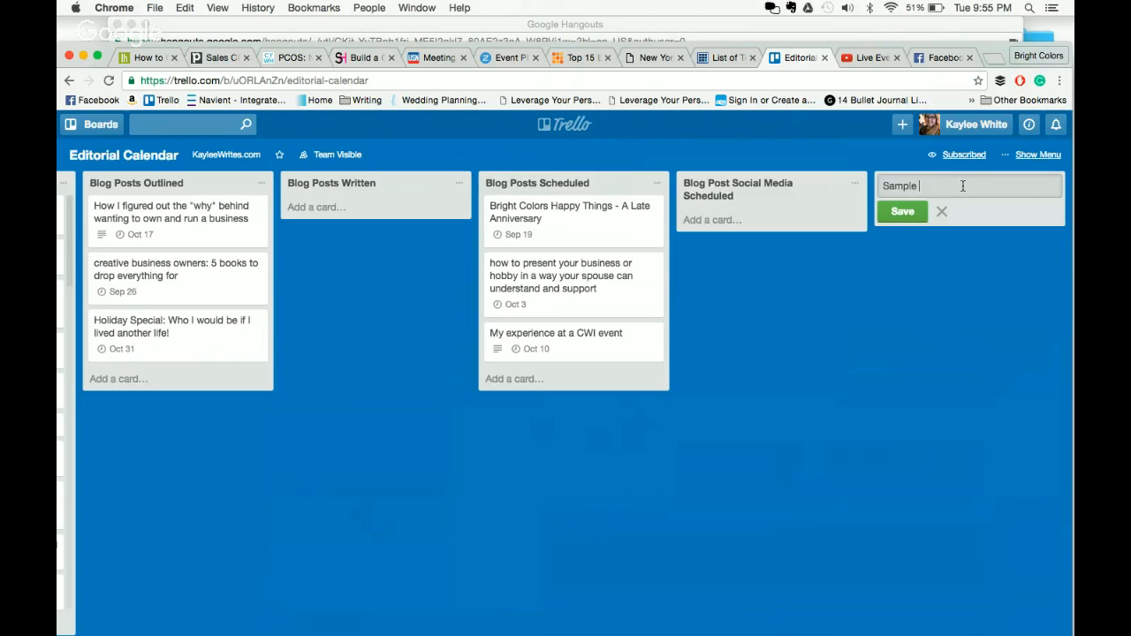
{"action": "key", "text": "Return"}
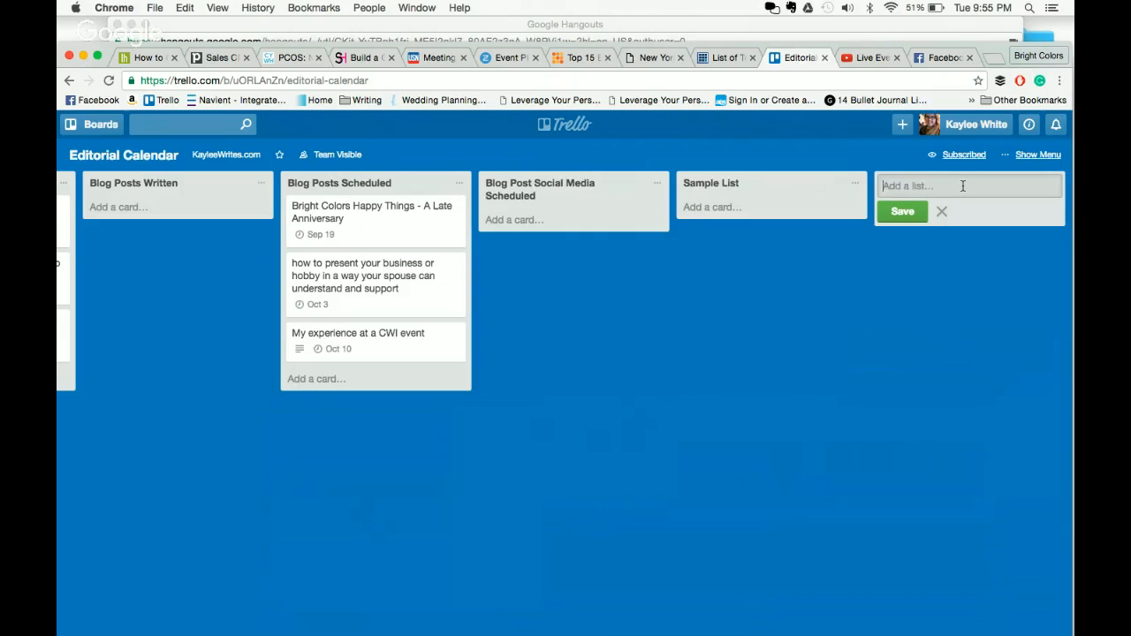
{"action": "left_click", "coordinate": [827, 286]}
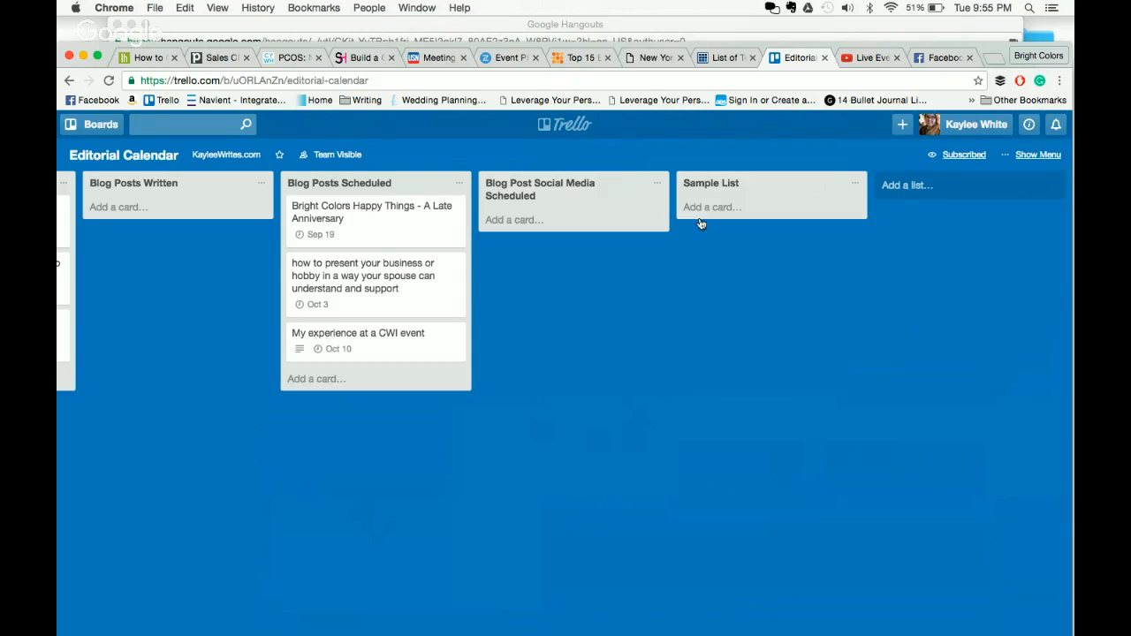
- Add a card named 'Sample Card' to Sample List and open its details
{"action": "left_click", "coordinate": [780, 221]}
{"action": "type", "text": "Sampl"}
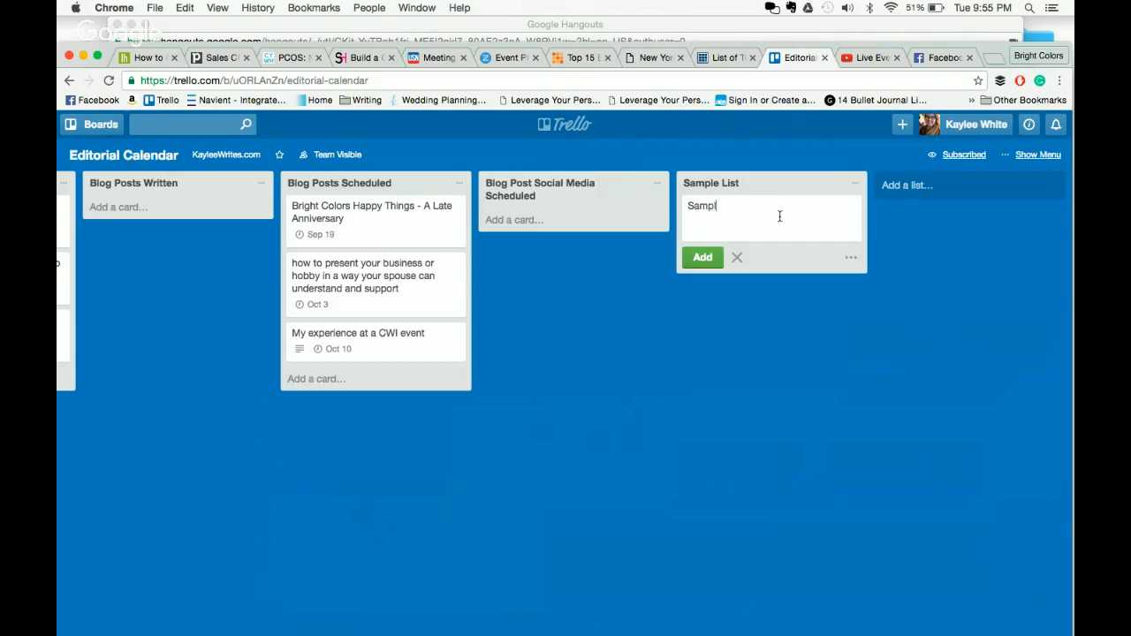
{"action": "type", "text": "e Card"}
{"action": "key", "text": "Return"}
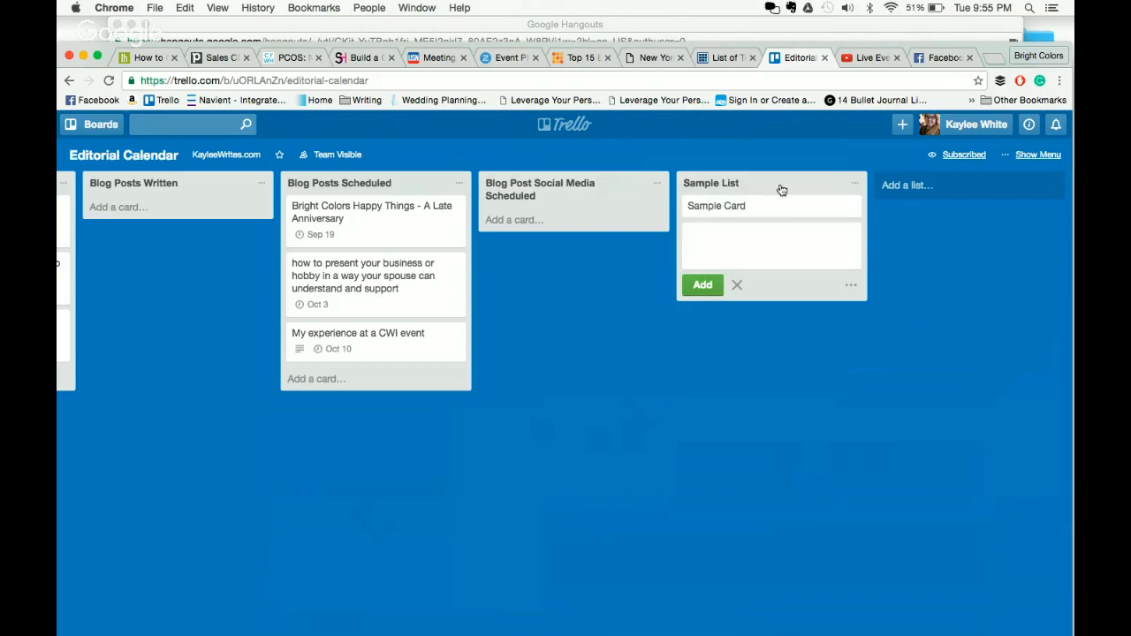
{"action": "left_click", "coordinate": [951, 307]}
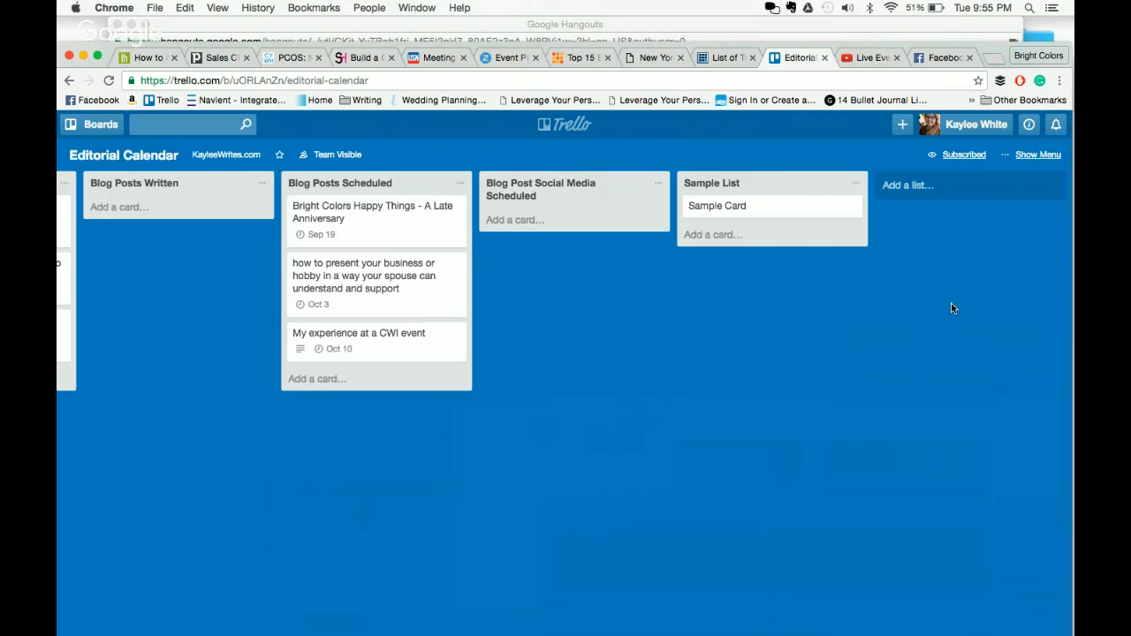
{"action": "left_click", "coordinate": [763, 215]}
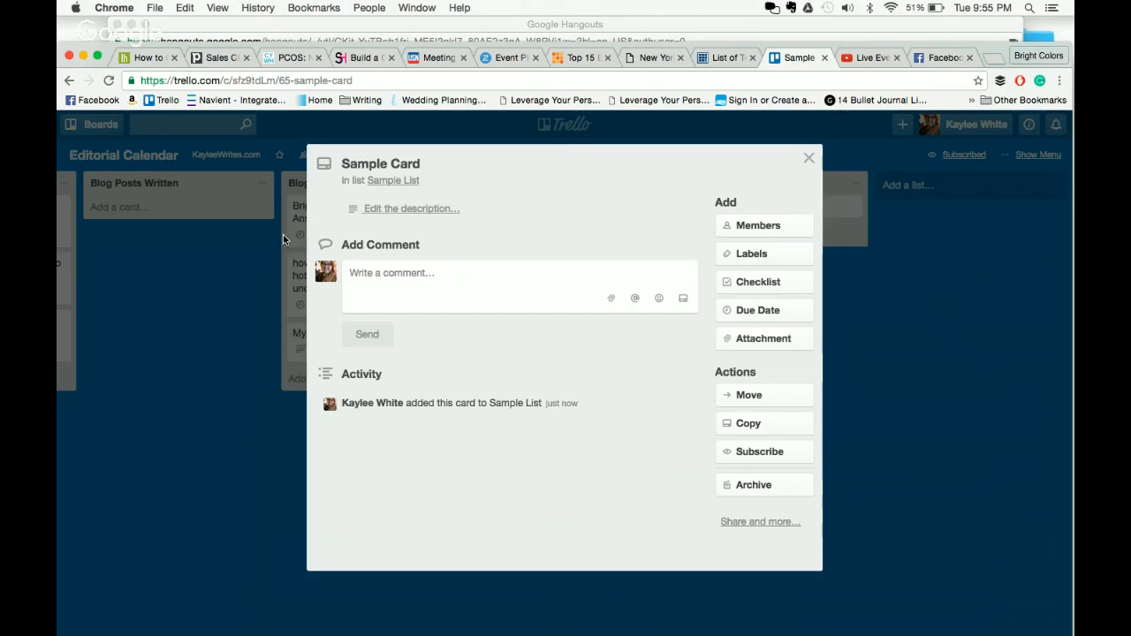
- Write and save the description 'the space that tells you more about this card'
{"action": "left_click", "coordinate": [474, 208]}
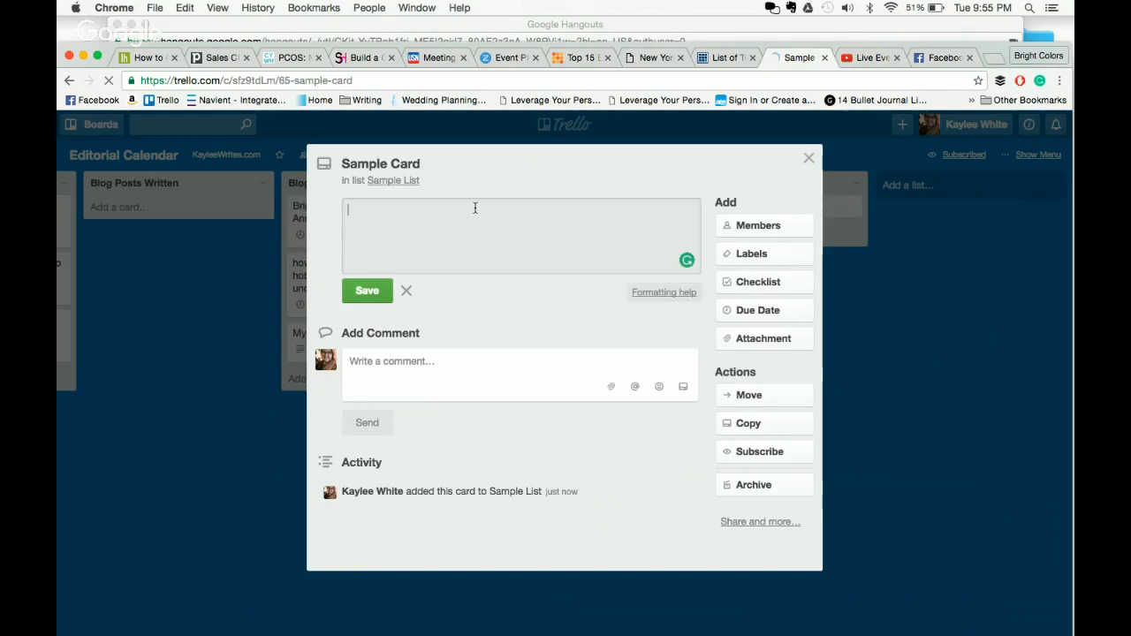
{"action": "type", "text": "the space th"}
{"action": "key", "text": "BackSpace"}
{"action": "key", "text": "BackSpace"}
{"action": "type", "text": "space that"}
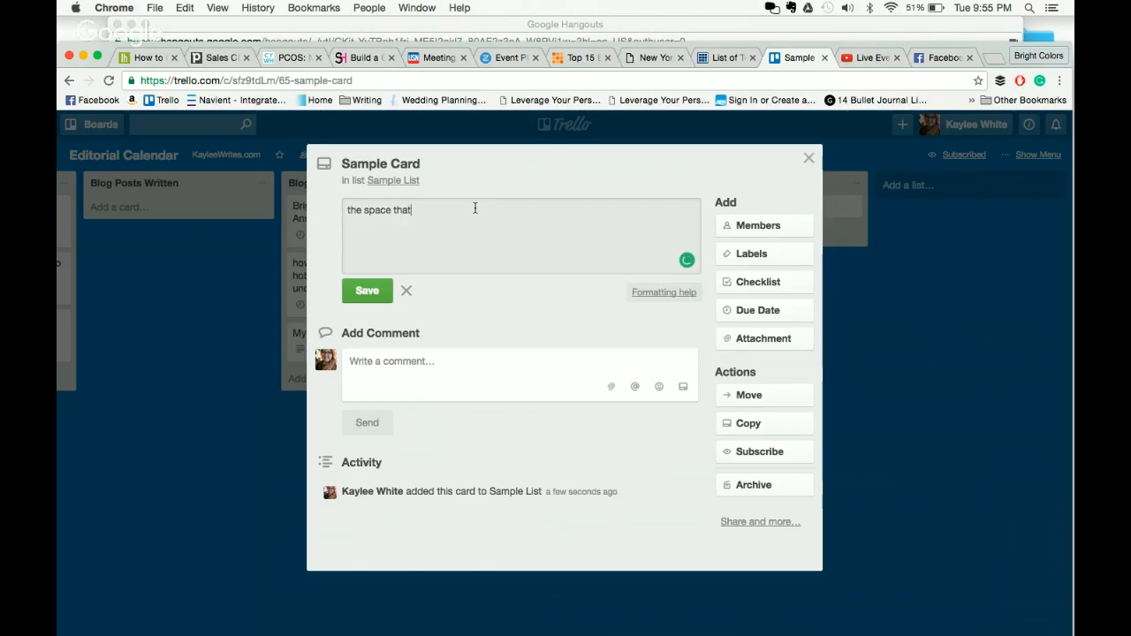
{"action": "type", "text": "tells you more aobut this card"}
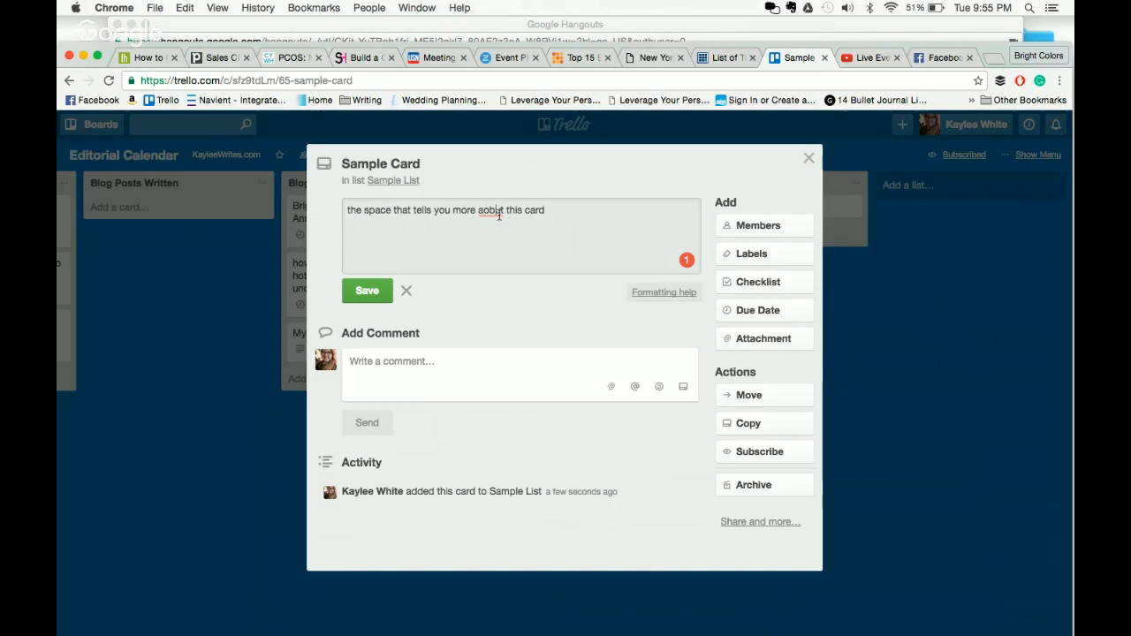
{"action": "mouse_move", "coordinate": [489, 212]}
{"action": "left_click", "coordinate": [560, 245]}
{"action": "left_click", "coordinate": [365, 294]}
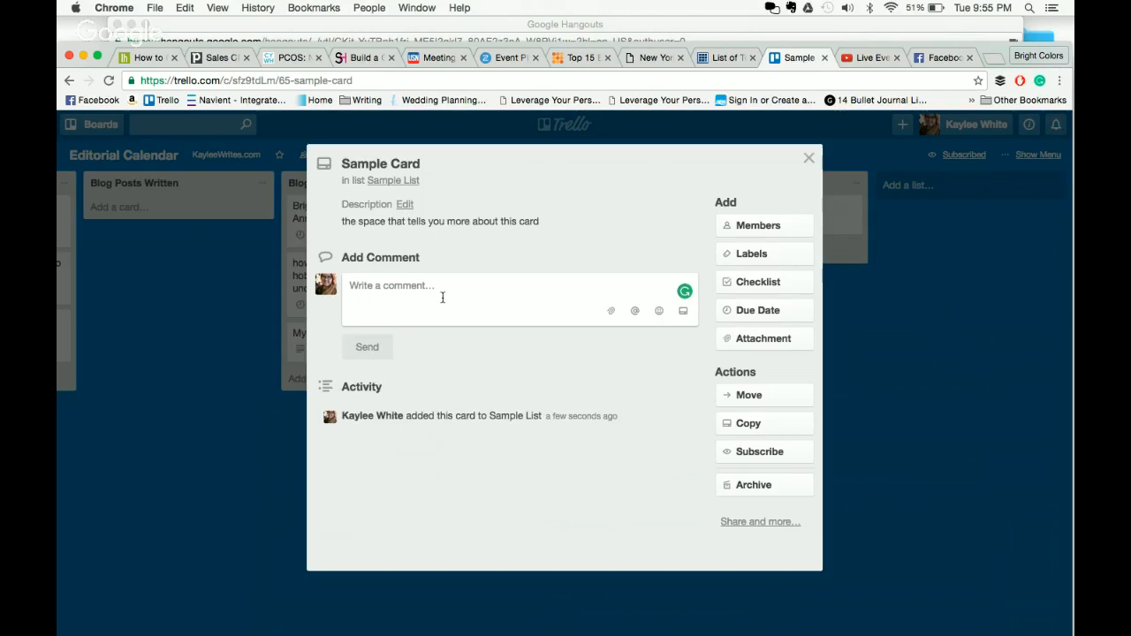
- Type and send the comment 'i agree with your description' on Sample Card
{"action": "type", "text": "i a"}
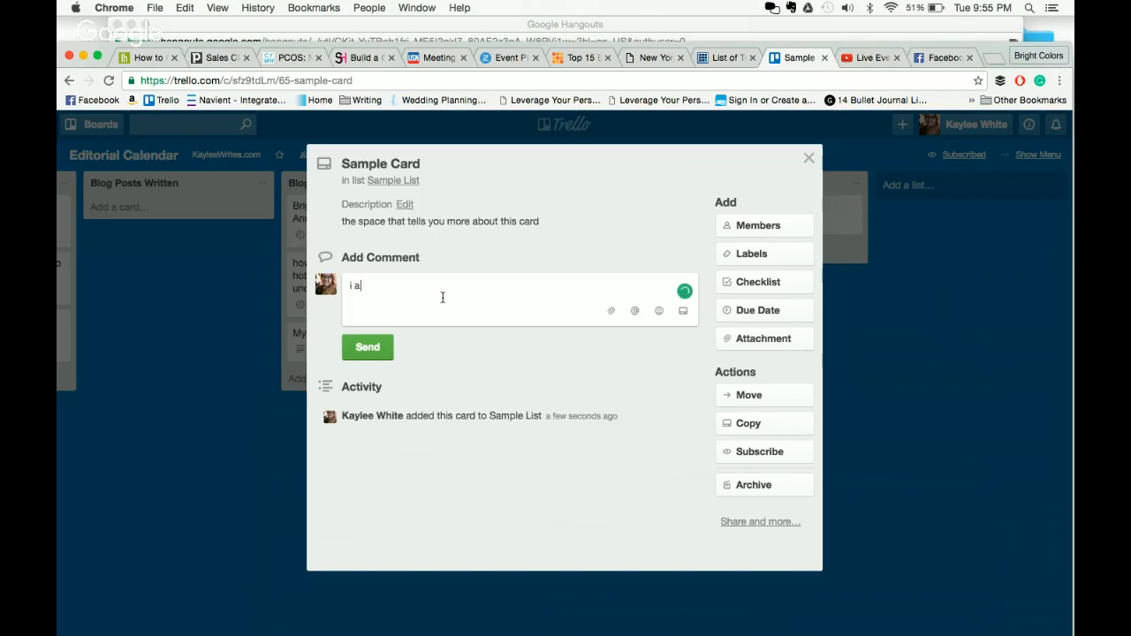
{"action": "type", "text": "gree with your description"}
{"action": "left_click", "coordinate": [371, 349]}
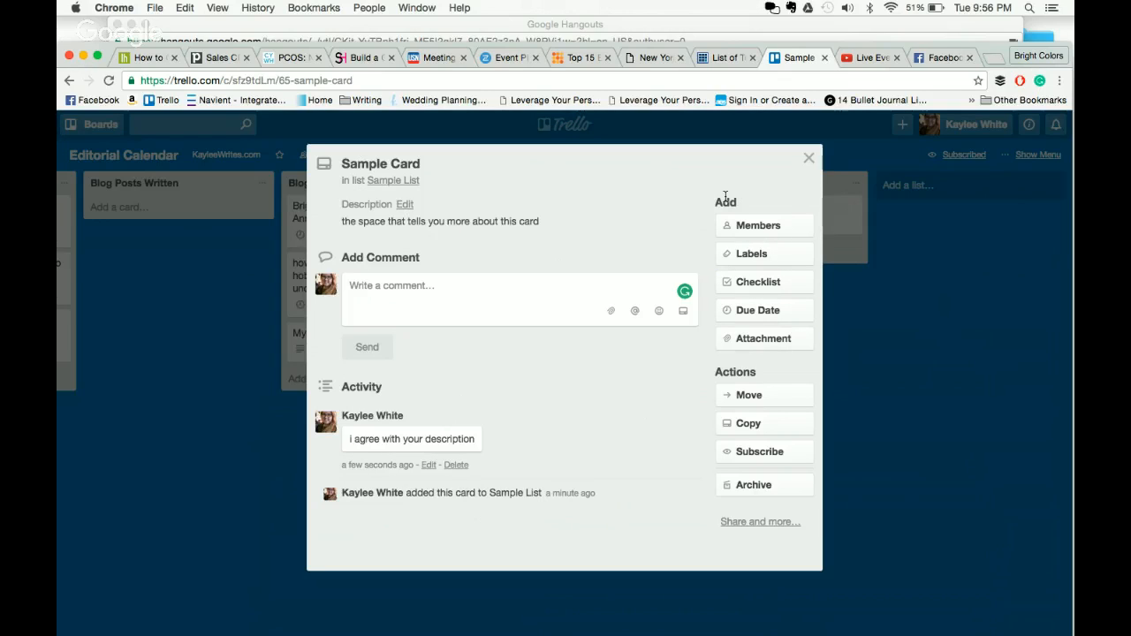
- Search the card's members for a teammate, show other team members, then close the card
{"action": "left_click", "coordinate": [791, 229]}
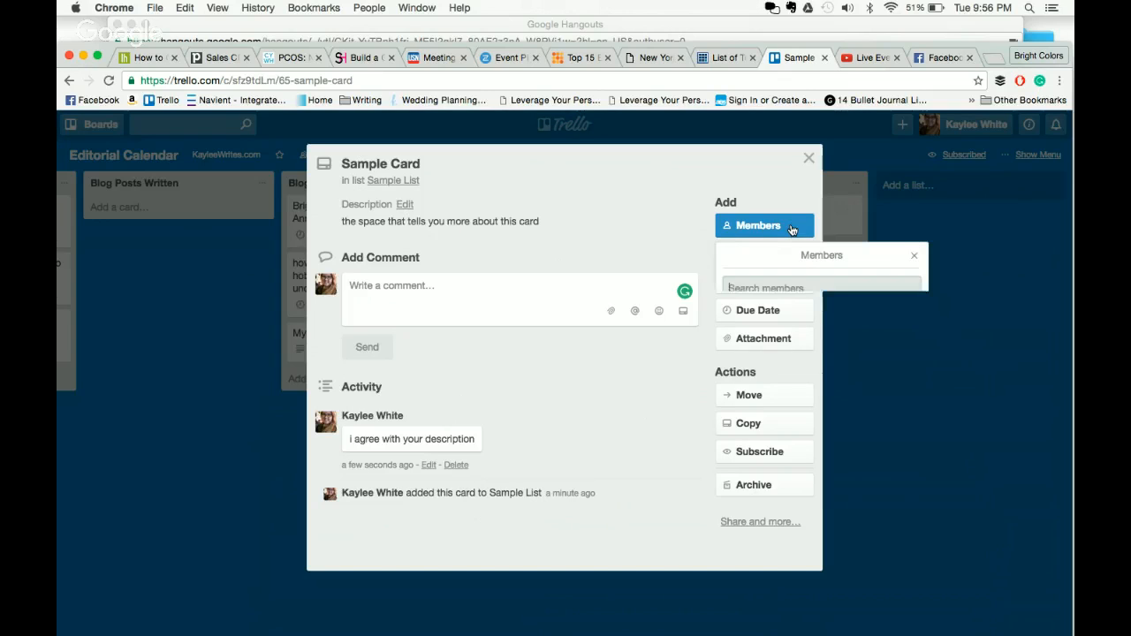
{"action": "type", "text": "alli"}
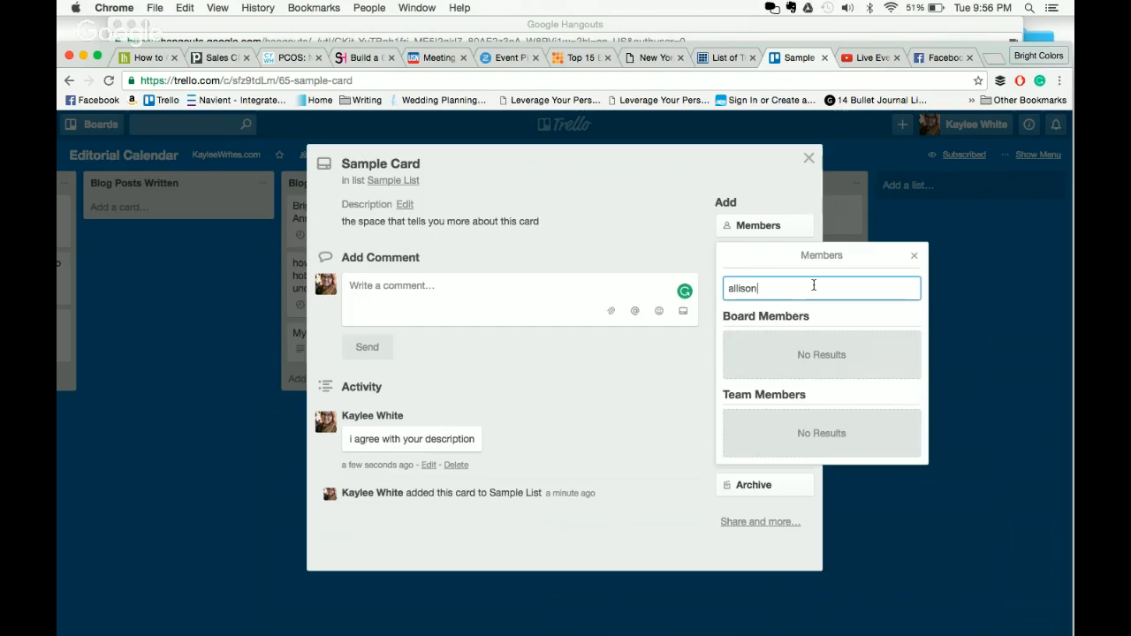
{"action": "type", "text": "so"}
{"action": "key", "text": "BackSpace"}
{"action": "key", "text": "BackSpace"}
{"action": "key", "text": "BackSpace"}
{"action": "key", "text": "BackSpace"}
{"action": "key", "text": "BackSpace"}
{"action": "key", "text": "BackSpace"}
{"action": "type", "text": "al"}
{"action": "key", "text": "BackSpace"}
{"action": "key", "text": "BackSpace"}
{"action": "key", "text": "BackSpace"}
{"action": "key", "text": "BackSpace"}
{"action": "key", "text": "BackSpace"}
{"action": "key", "text": "BackSpace"}
{"action": "key", "text": "BackSpace"}
{"action": "key", "text": "BackSpace"}
{"action": "key", "text": "BackSpace"}
{"action": "key", "text": "BackSpace"}
{"action": "key", "text": "BackSpace"}
{"action": "key", "text": "BackSpace"}
{"action": "key", "text": "BackSpace"}
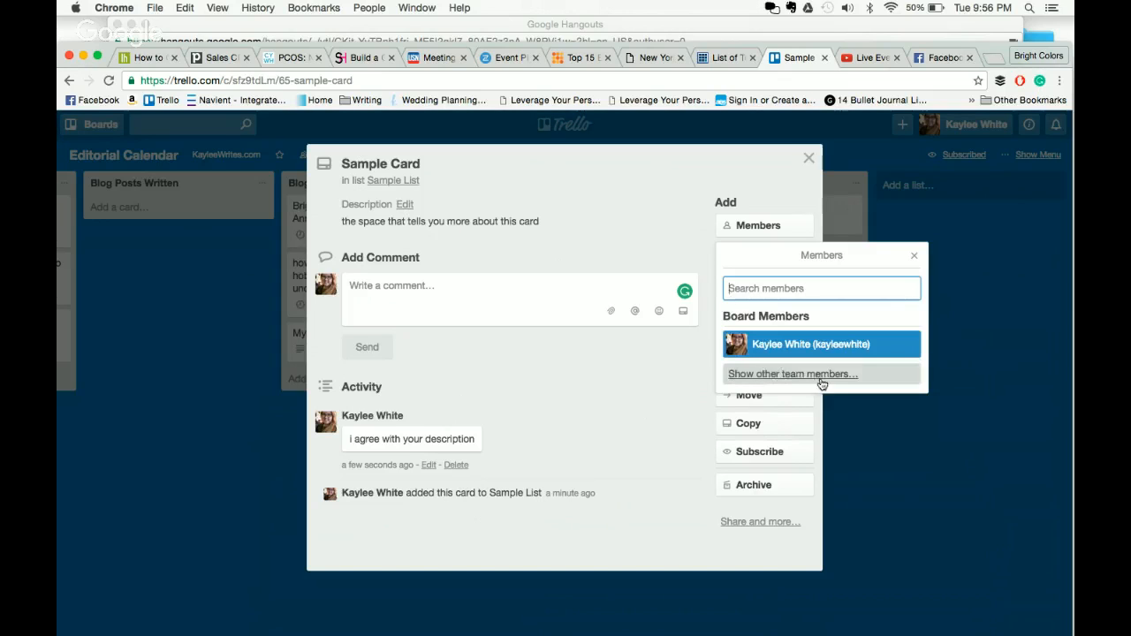
{"action": "left_click", "coordinate": [820, 375]}
{"action": "left_click", "coordinate": [1018, 395]}
{"action": "left_click", "coordinate": [1019, 395]}
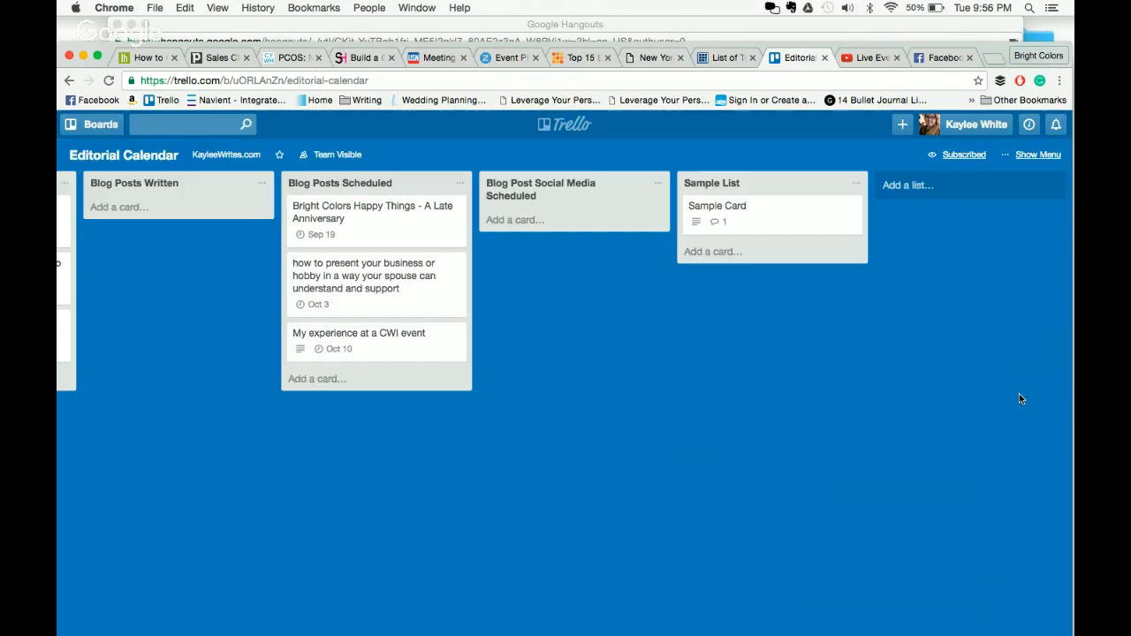
- Switch to the Darktide Media board and browse its menu and the Recurring Bills card
{"action": "left_click", "coordinate": [101, 124]}
{"action": "scroll", "coordinate": [133, 369], "scroll_direction": "down", "scroll_amount": 10}
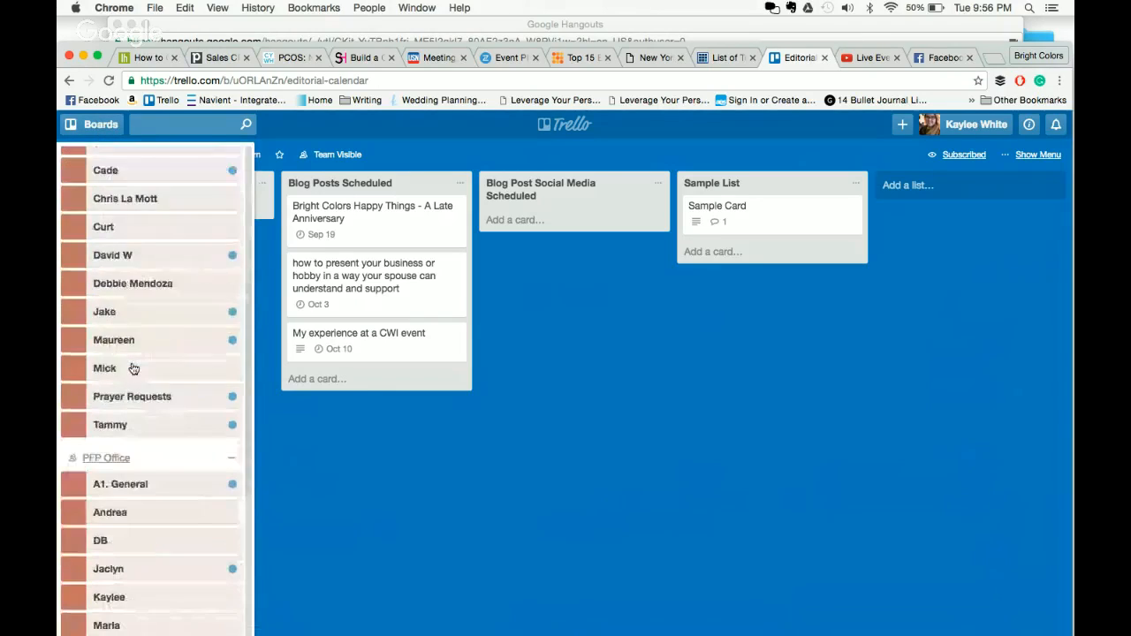
{"action": "scroll", "coordinate": [133, 369], "scroll_direction": "down", "scroll_amount": 5}
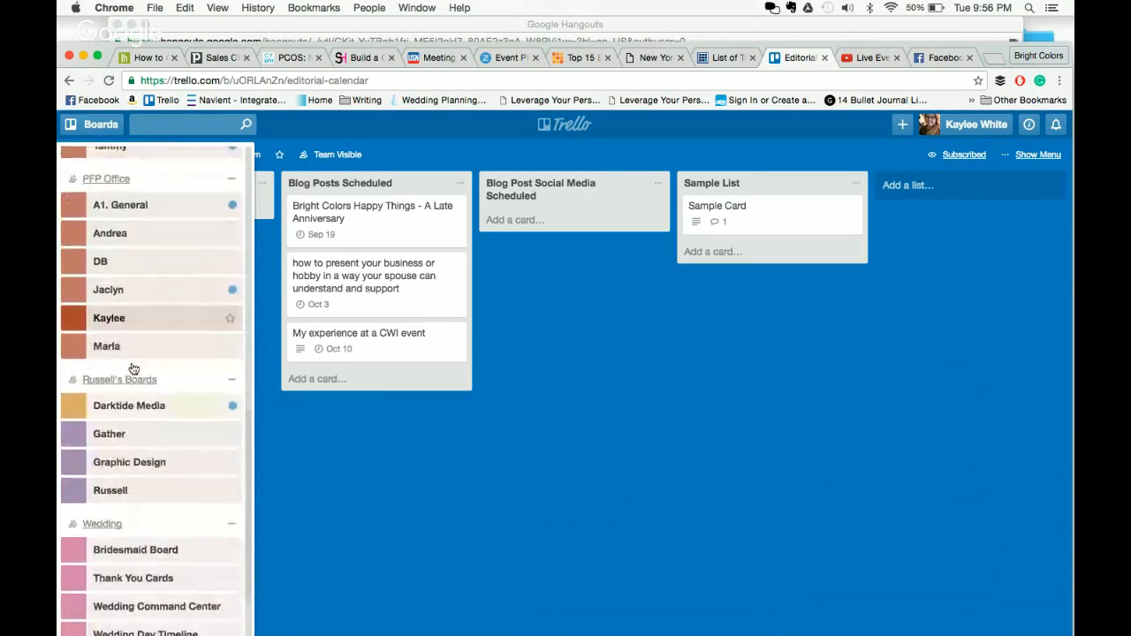
{"action": "left_click", "coordinate": [152, 286]}
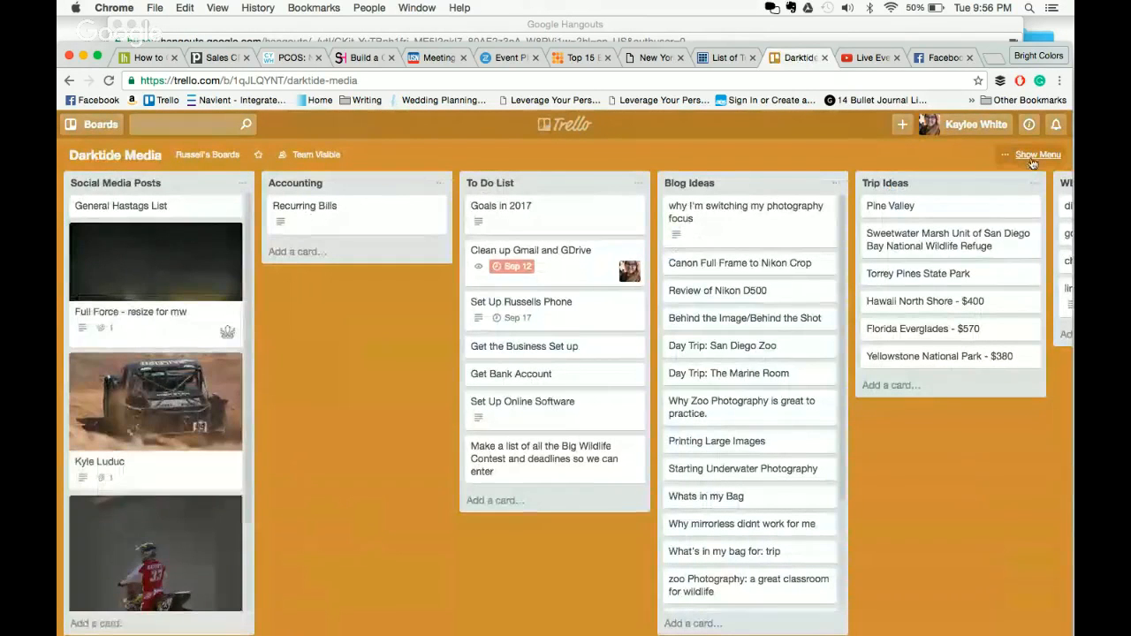
{"action": "left_click", "coordinate": [1030, 158]}
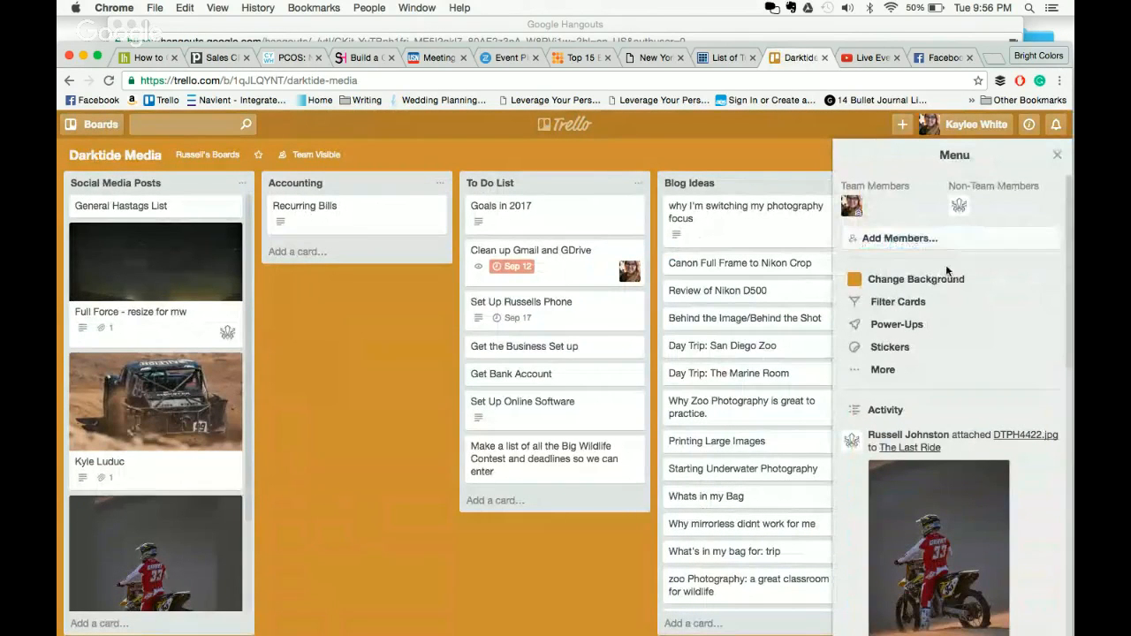
{"action": "left_click", "coordinate": [371, 212]}
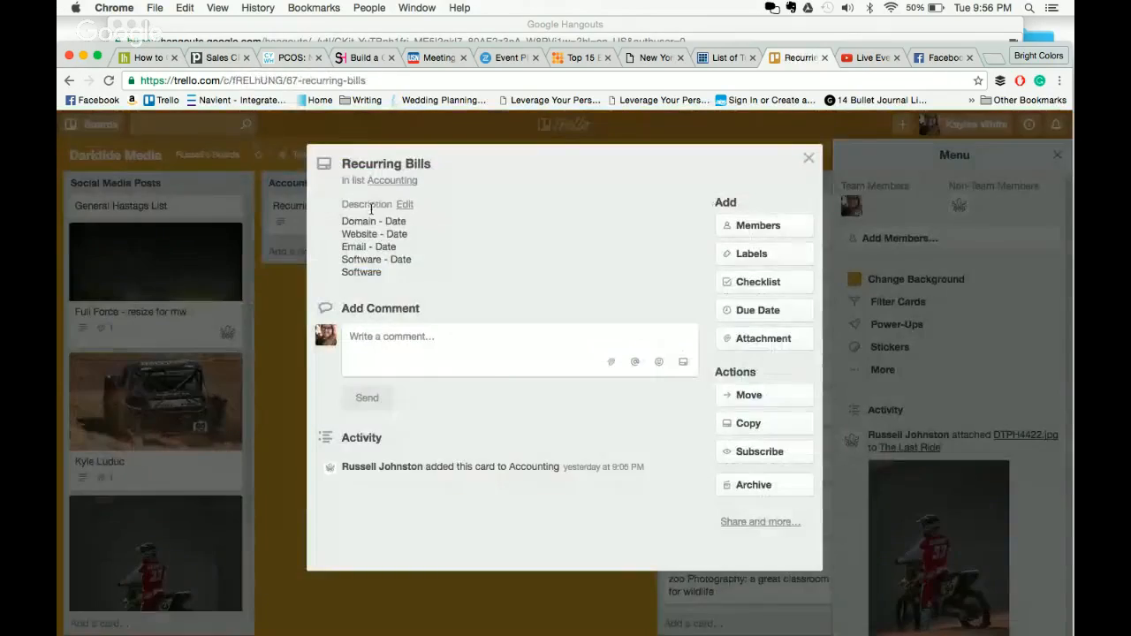
{"action": "left_click", "coordinate": [249, 299]}
{"action": "left_click", "coordinate": [1056, 155]}
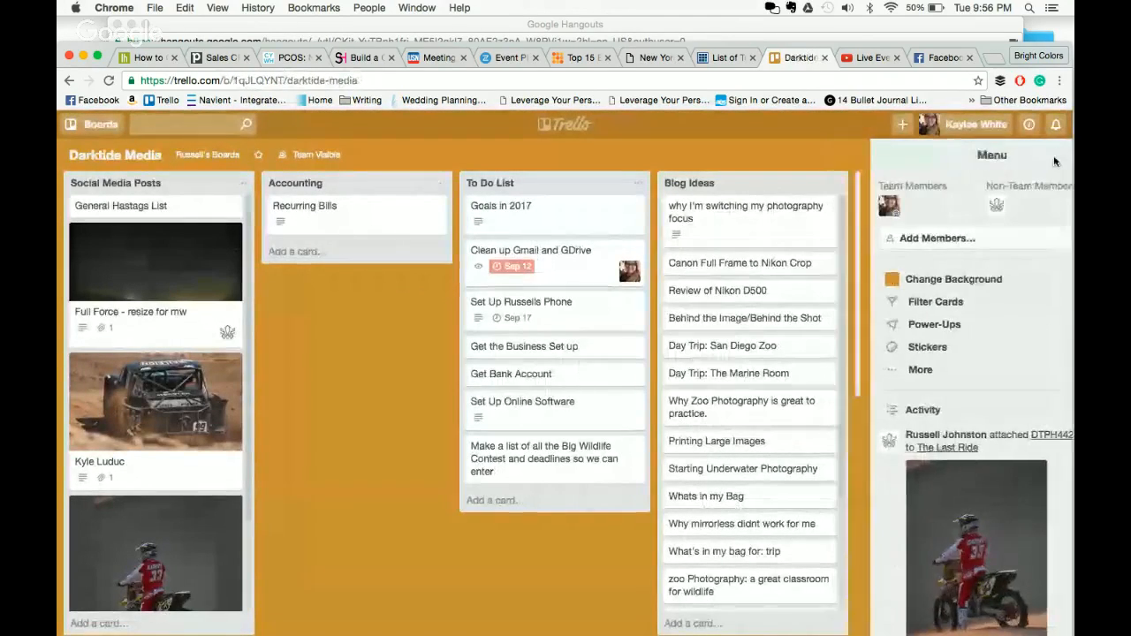
- Scroll to the WEBSITE UPDATE list and view the Pine Valley card's member picker
{"action": "left_click_drag", "start_coordinate": [994, 466], "coordinate": [627, 463]}
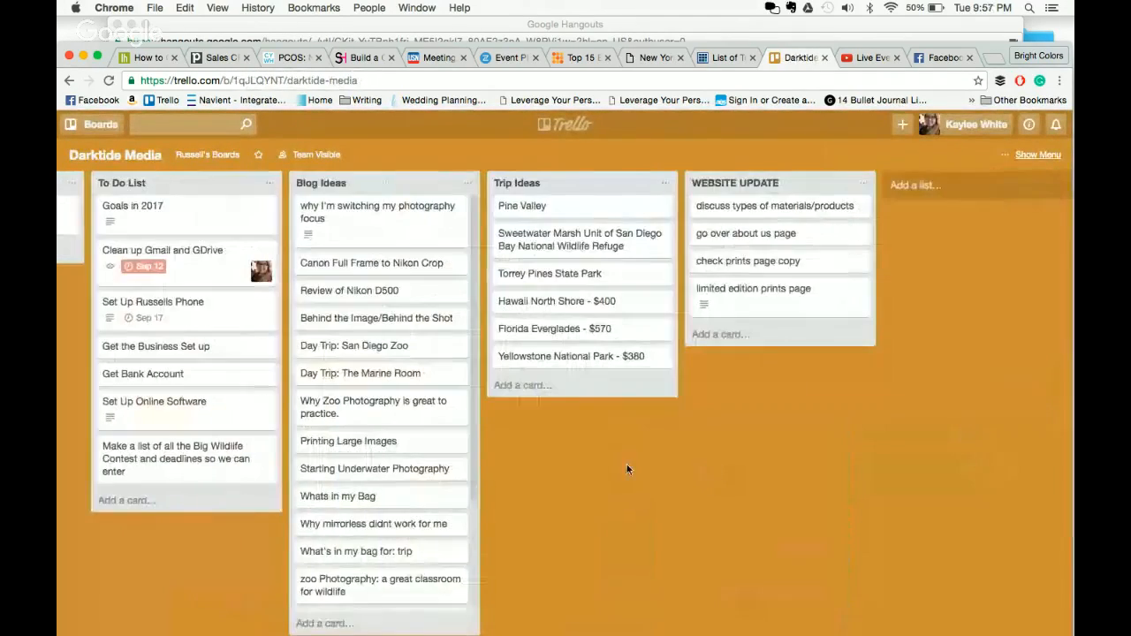
{"action": "left_click", "coordinate": [587, 214]}
{"action": "left_click", "coordinate": [758, 226]}
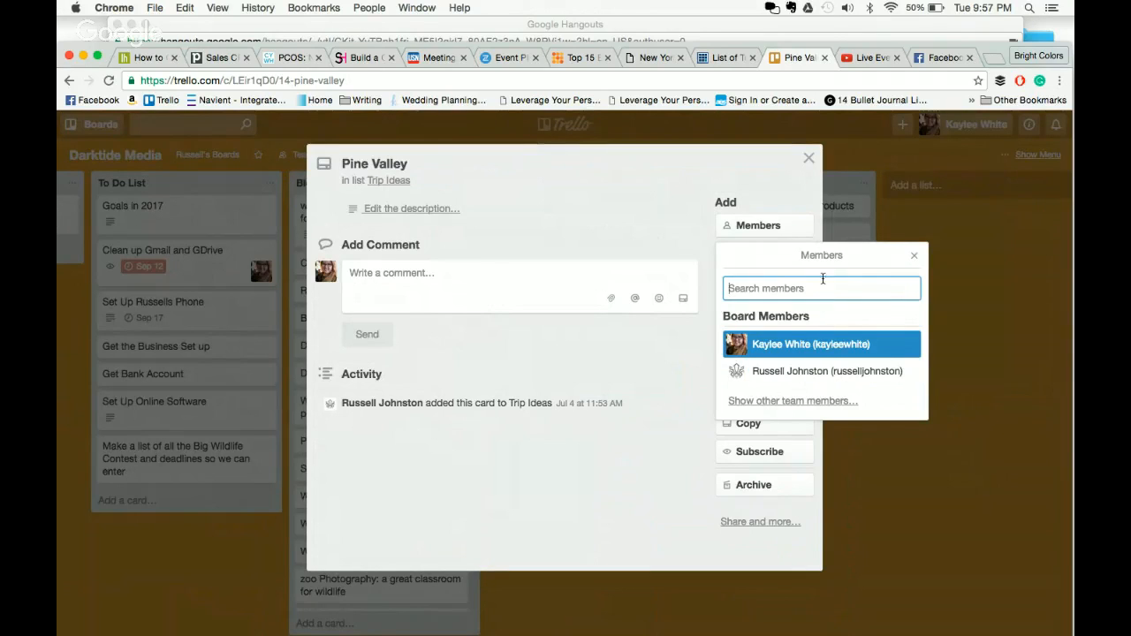
{"action": "left_click", "coordinate": [914, 257]}
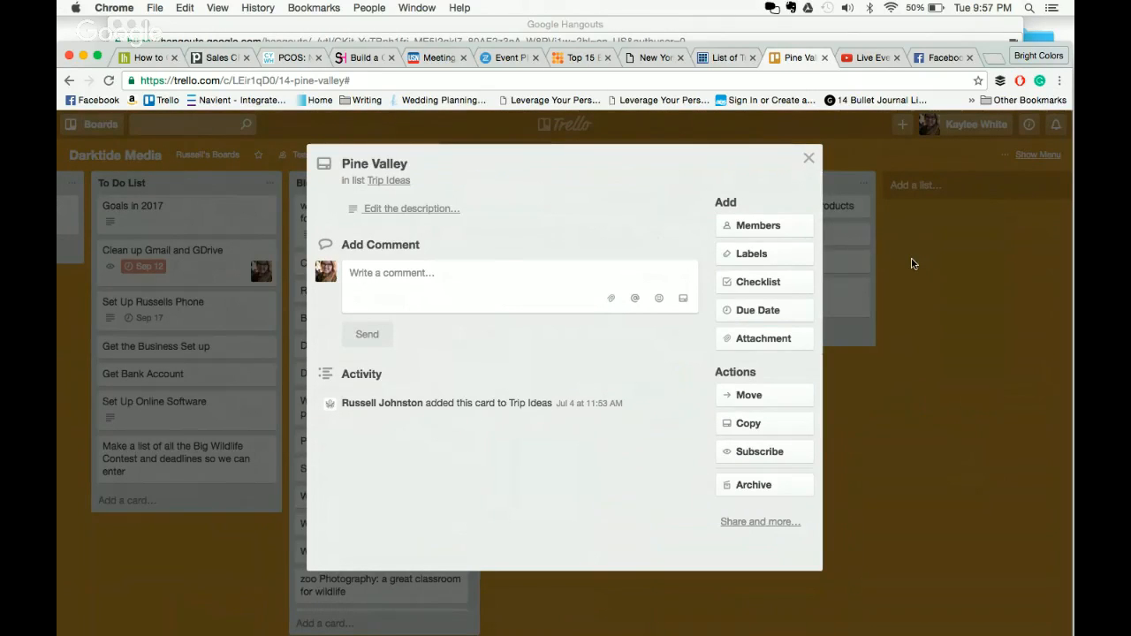
{"action": "left_click", "coordinate": [911, 257]}
{"action": "left_click", "coordinate": [92, 124]}
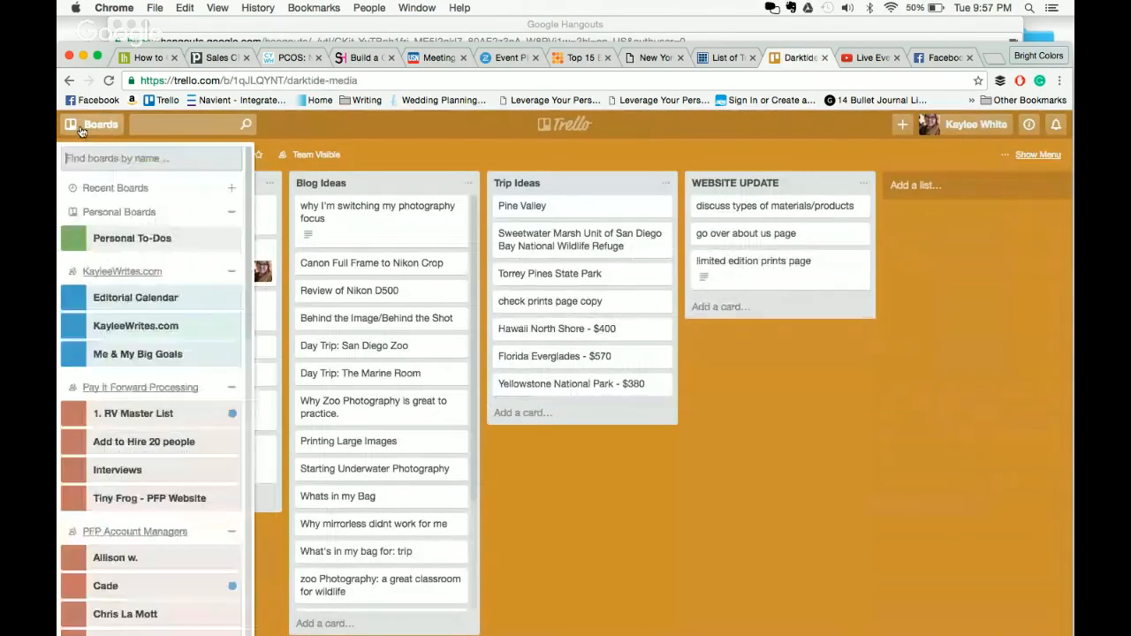
- Back on Editorial Calendar, name Sample Card's green label 'paid' and yellow label 'reviewing'
{"action": "left_click", "coordinate": [167, 297]}
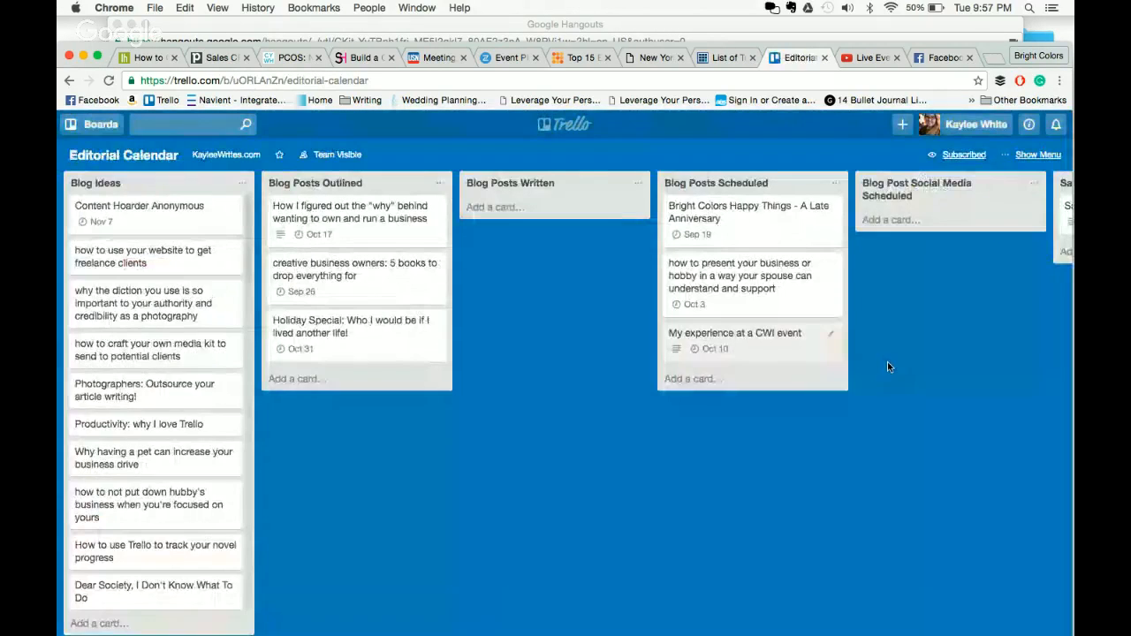
{"action": "left_click_drag", "start_coordinate": [887, 362], "coordinate": [71, 298]}
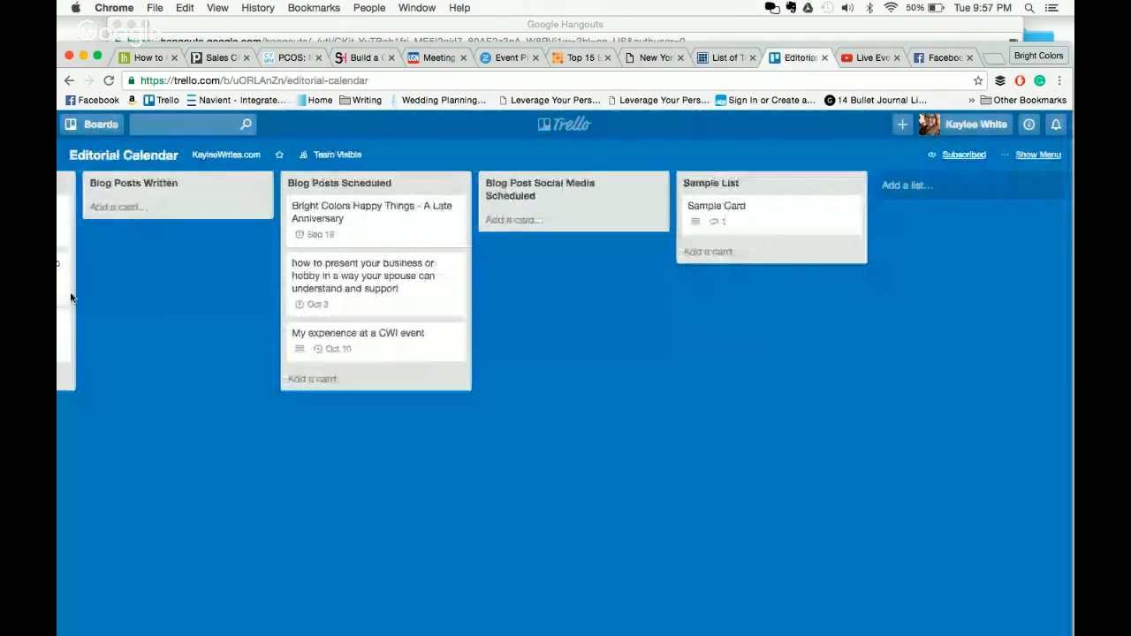
{"action": "left_click", "coordinate": [750, 220]}
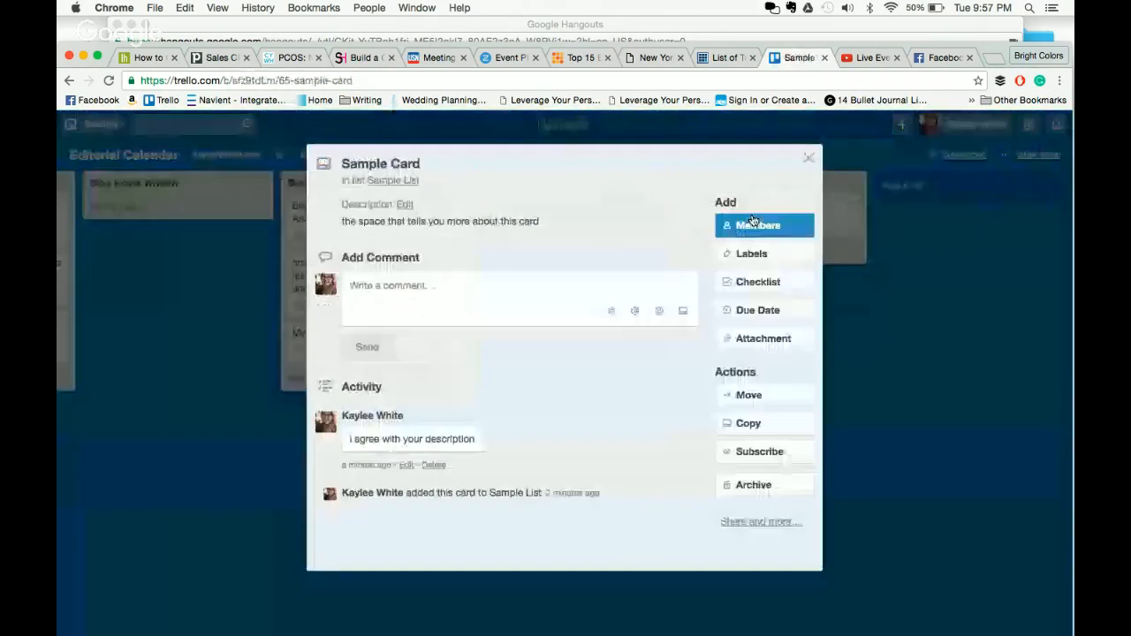
{"action": "left_click", "coordinate": [780, 258]}
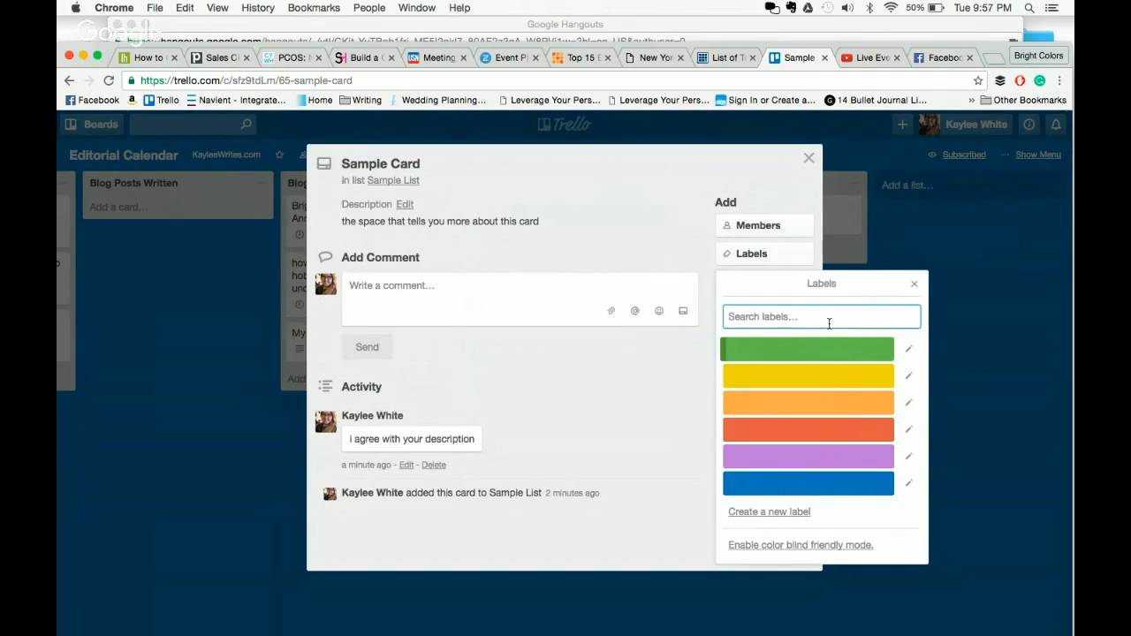
{"action": "left_click", "coordinate": [909, 350]}
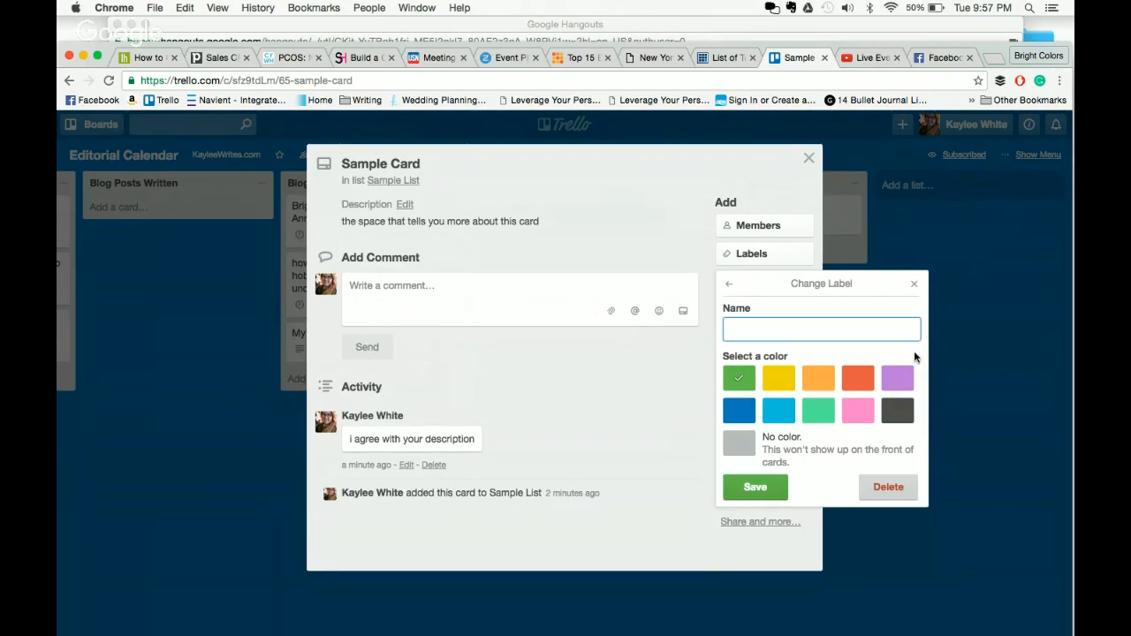
{"action": "type", "text": "paid"}
{"action": "left_click", "coordinate": [764, 493]}
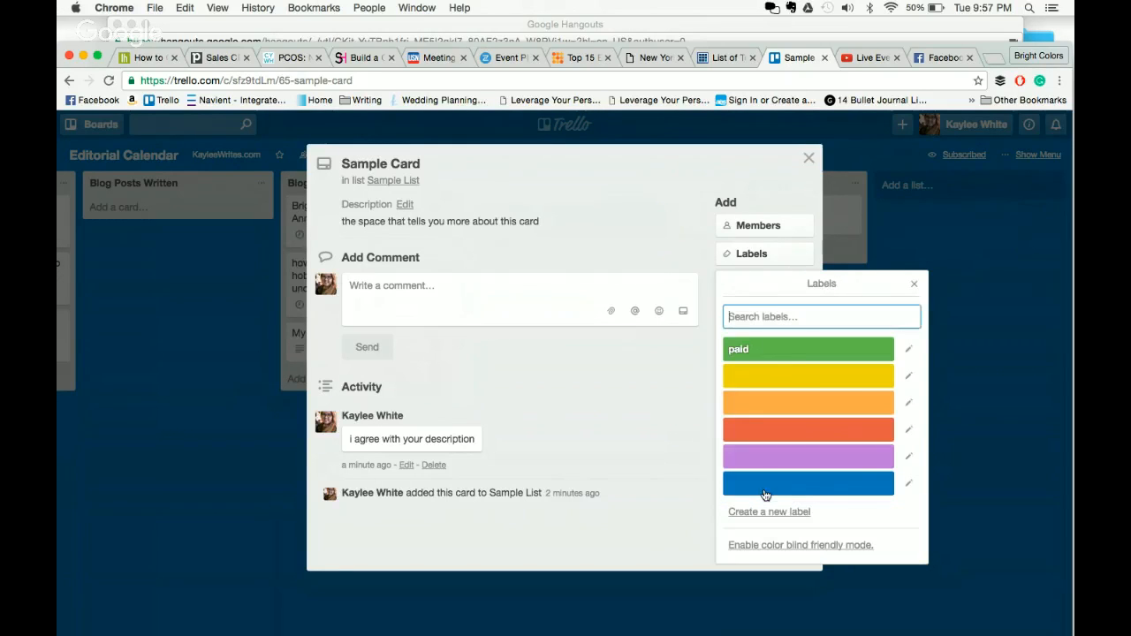
{"action": "left_click", "coordinate": [908, 374]}
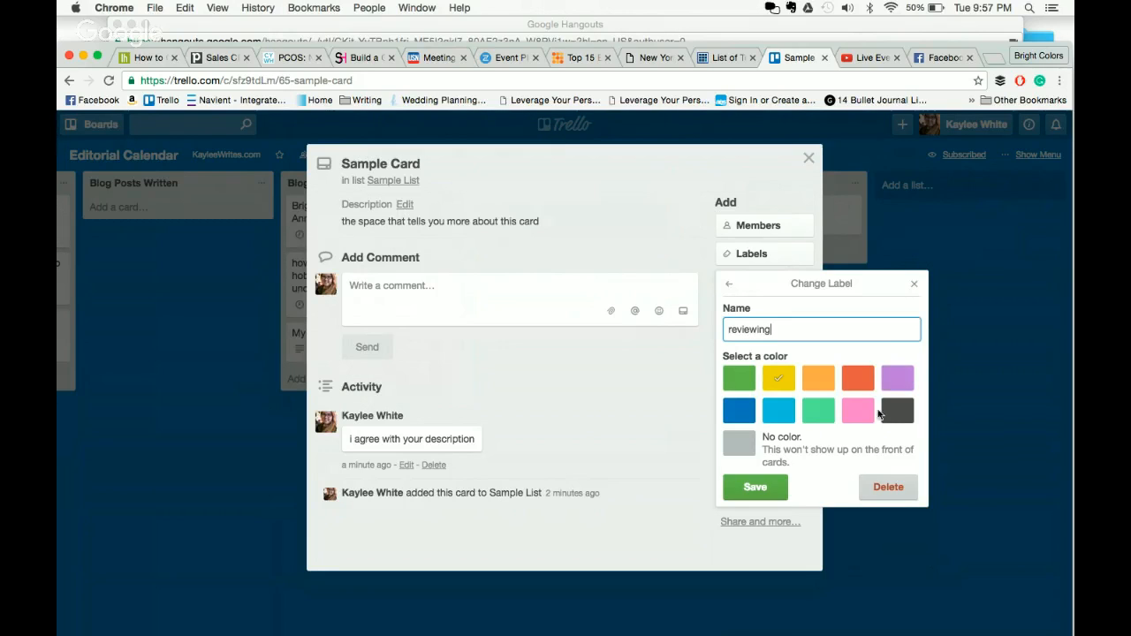
{"action": "left_click", "coordinate": [756, 487]}
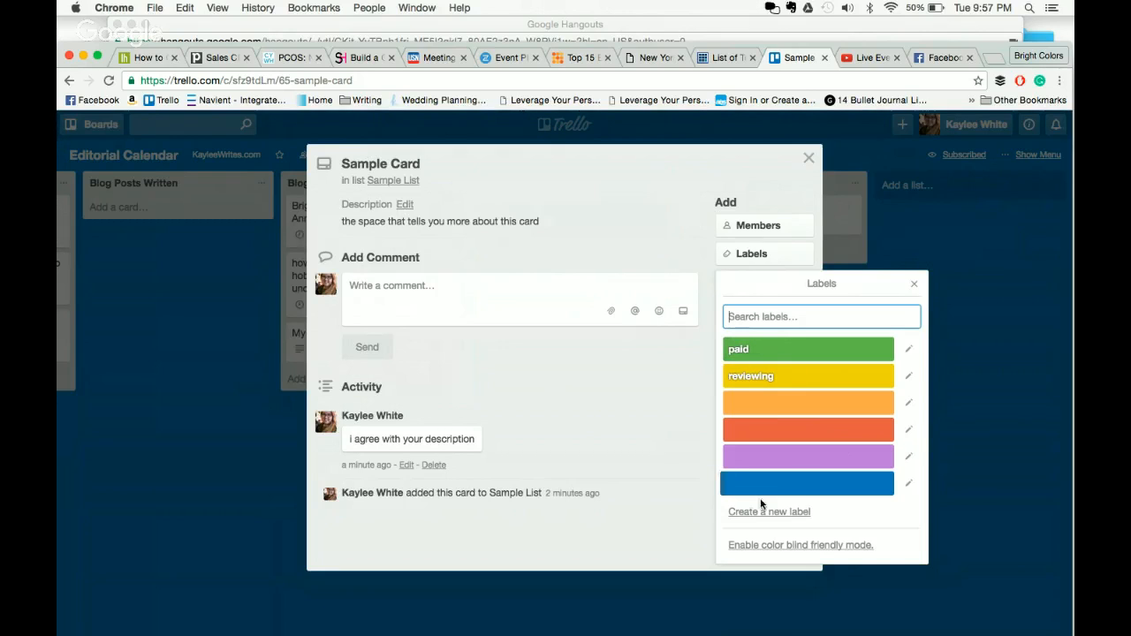
- Apply the paid, reviewing, orange, red, purple and blue labels to Sample Card
{"action": "left_click", "coordinate": [771, 376]}
{"action": "left_click", "coordinate": [776, 403]}
{"action": "left_click", "coordinate": [779, 430]}
{"action": "left_click", "coordinate": [795, 457]}
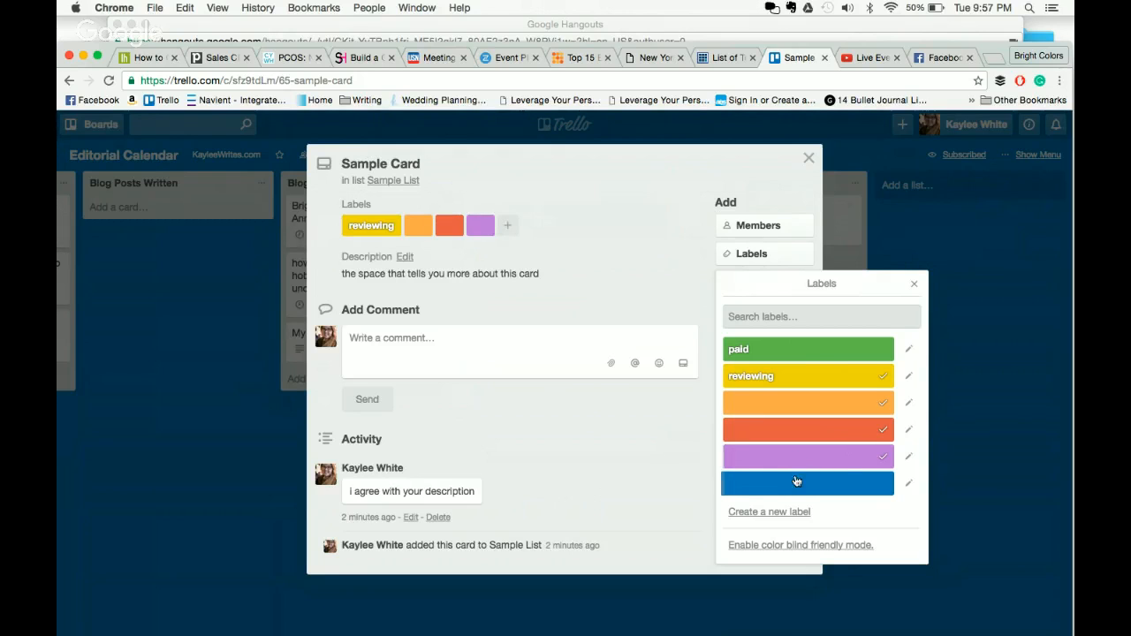
{"action": "left_click", "coordinate": [795, 481]}
{"action": "left_click", "coordinate": [807, 350]}
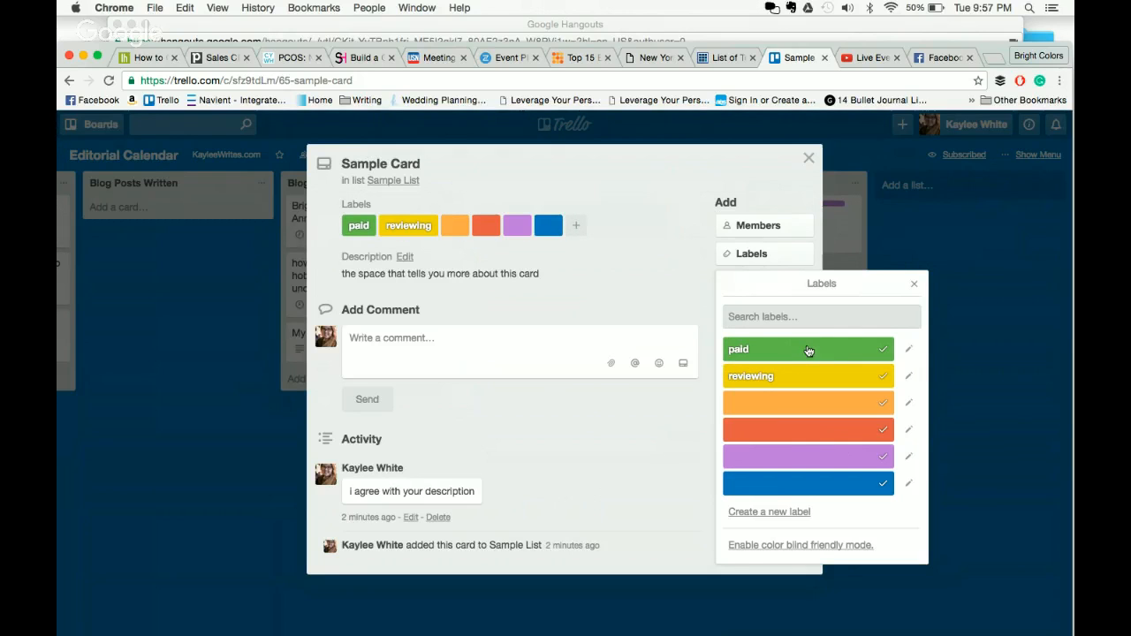
{"action": "left_click", "coordinate": [1013, 374]}
{"action": "left_click", "coordinate": [967, 327]}
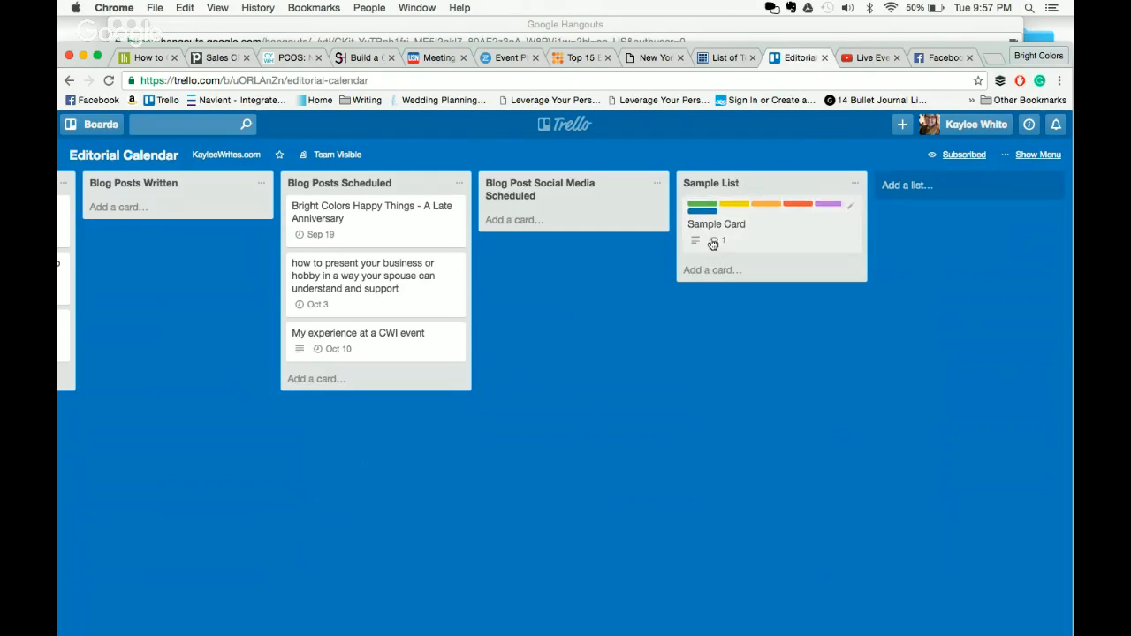
- Remove the reviewing, orange, red, purple and blue labels, leaving only green 'paid'
{"action": "left_click", "coordinate": [791, 232]}
{"action": "left_click", "coordinate": [754, 253]}
{"action": "left_click", "coordinate": [813, 376]}
{"action": "left_click", "coordinate": [813, 402]}
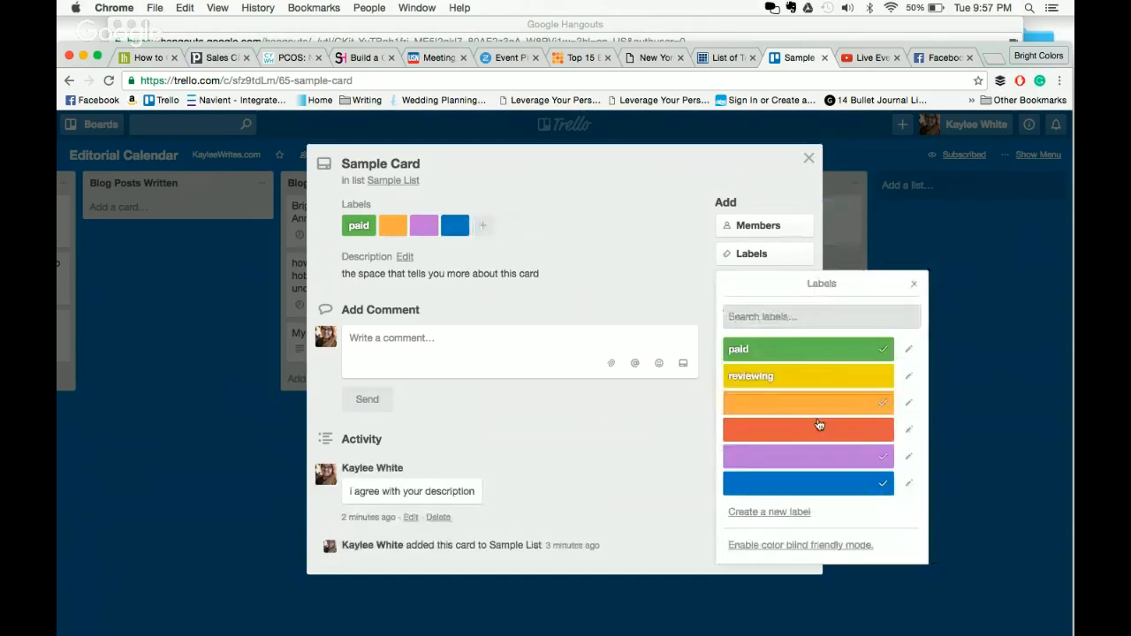
{"action": "left_click", "coordinate": [815, 430]}
{"action": "left_click", "coordinate": [817, 459]}
{"action": "left_click", "coordinate": [817, 483]}
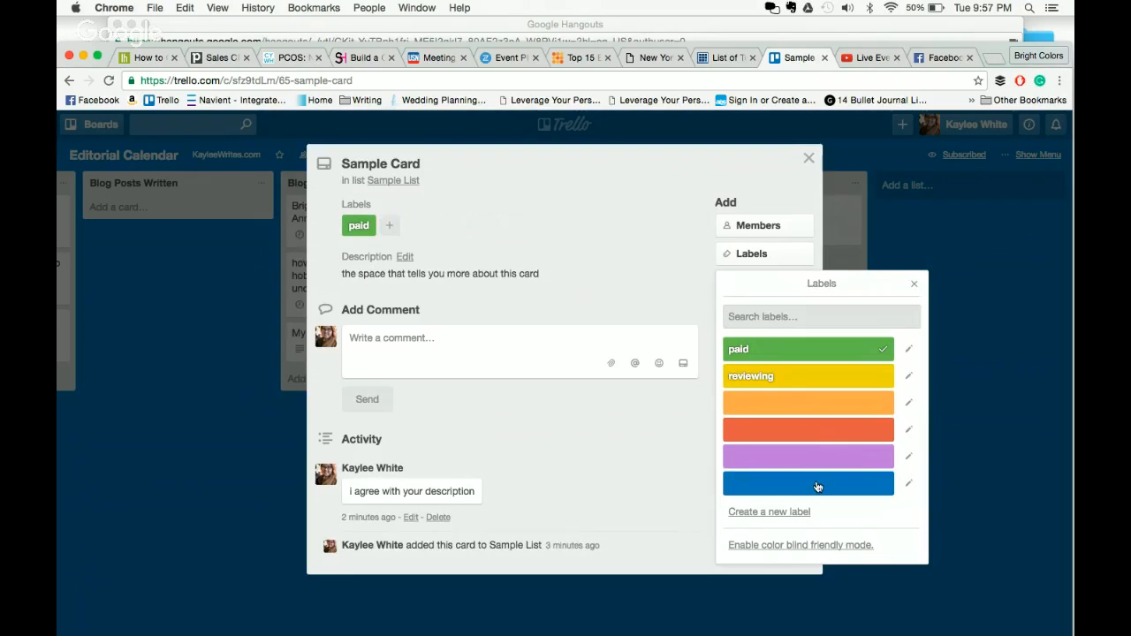
{"action": "left_click", "coordinate": [994, 445]}
{"action": "left_click", "coordinate": [958, 451]}
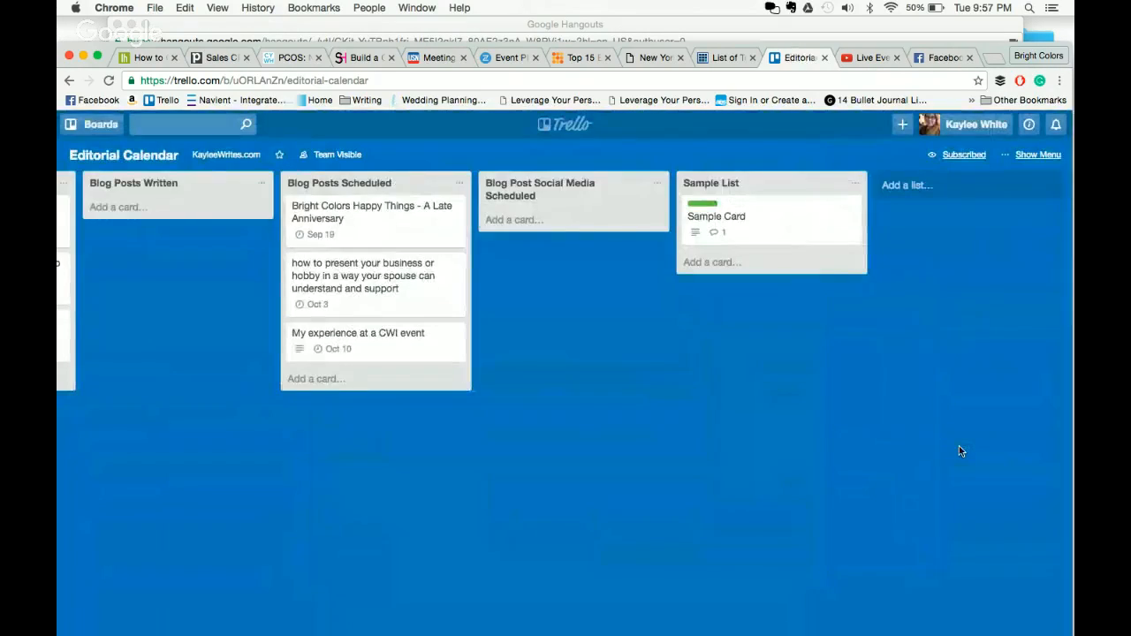
- Remove the green 'paid' label from Sample Card
{"action": "left_click", "coordinate": [760, 226]}
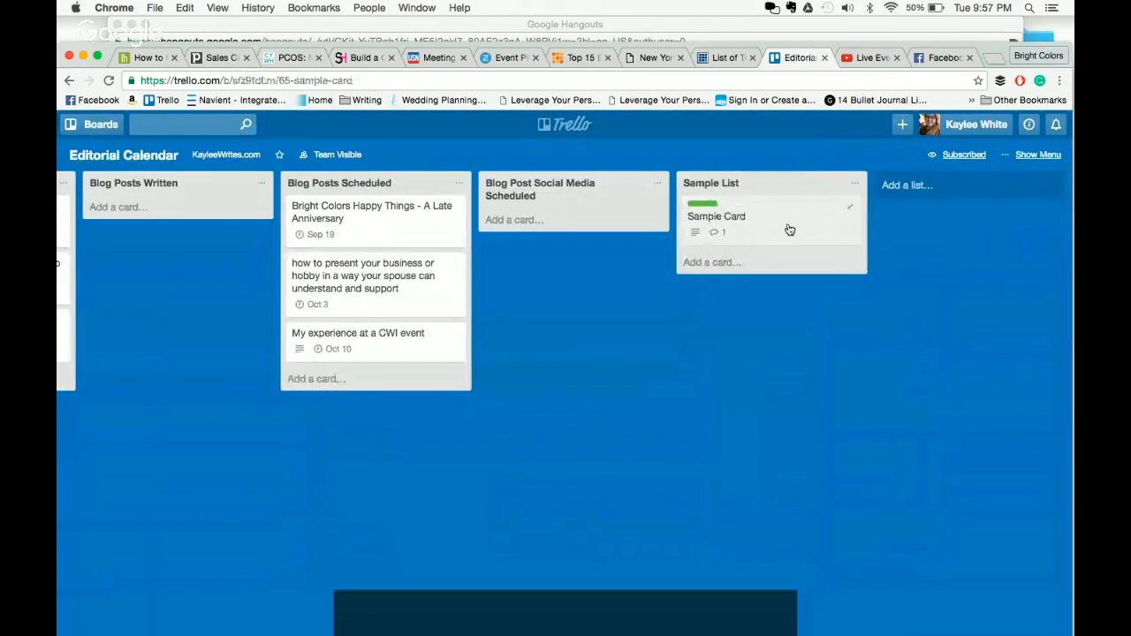
{"action": "left_click", "coordinate": [759, 253]}
{"action": "left_click", "coordinate": [808, 349]}
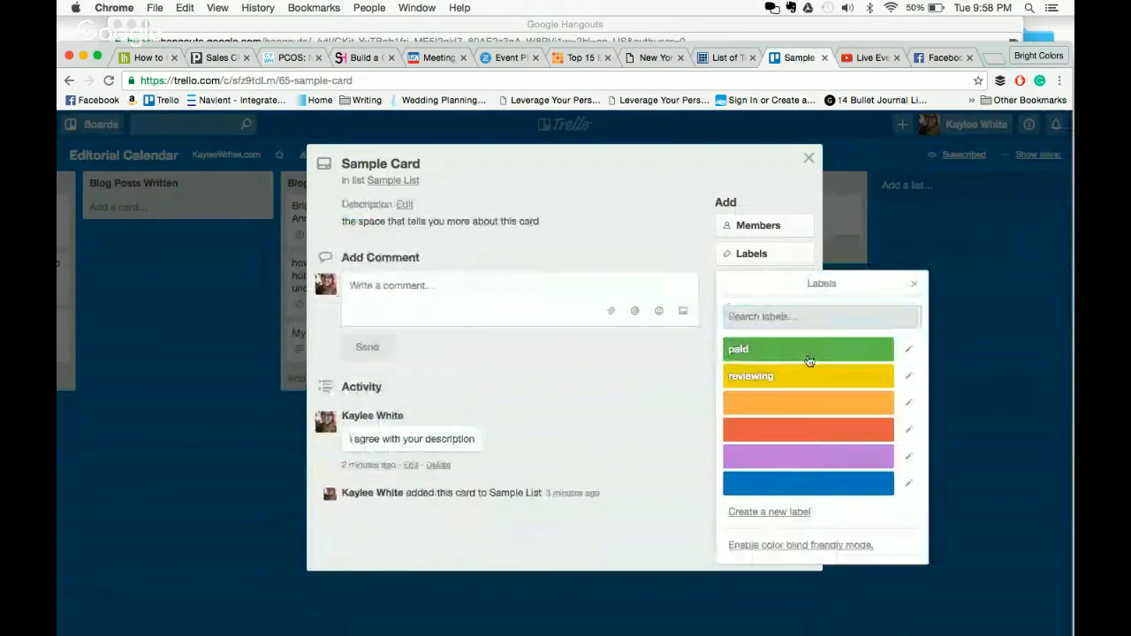
{"action": "left_click", "coordinate": [979, 381]}
- Create 'Sample Checklist' with items 'sample item' and 'sample item 2'
{"action": "left_click", "coordinate": [774, 284]}
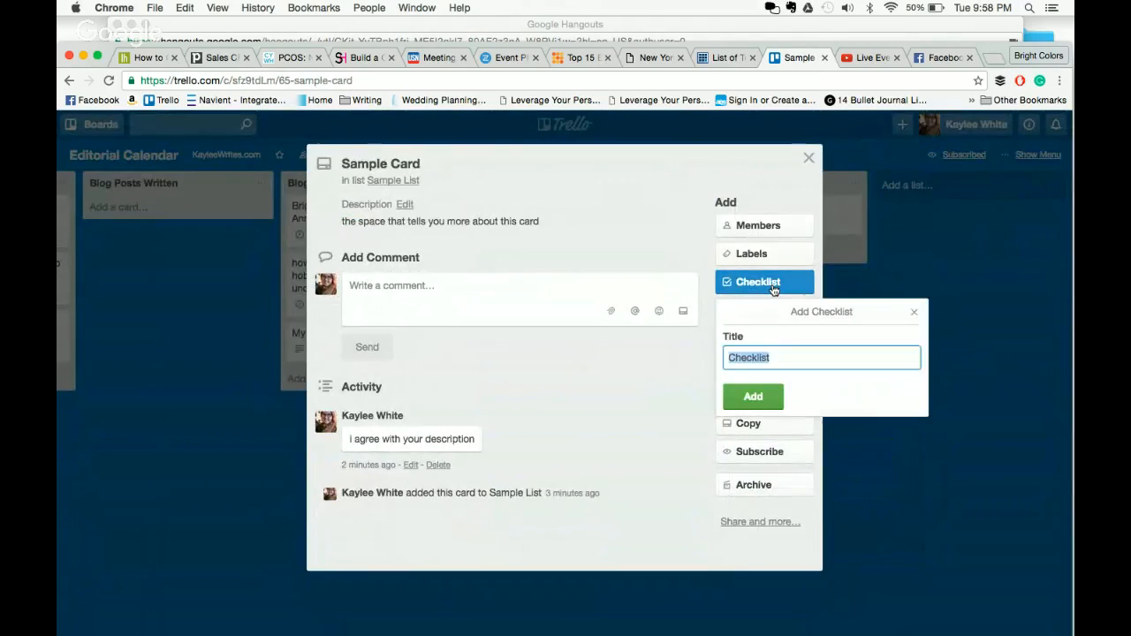
{"action": "type", "text": "Sample Check"}
{"action": "key", "text": "Return"}
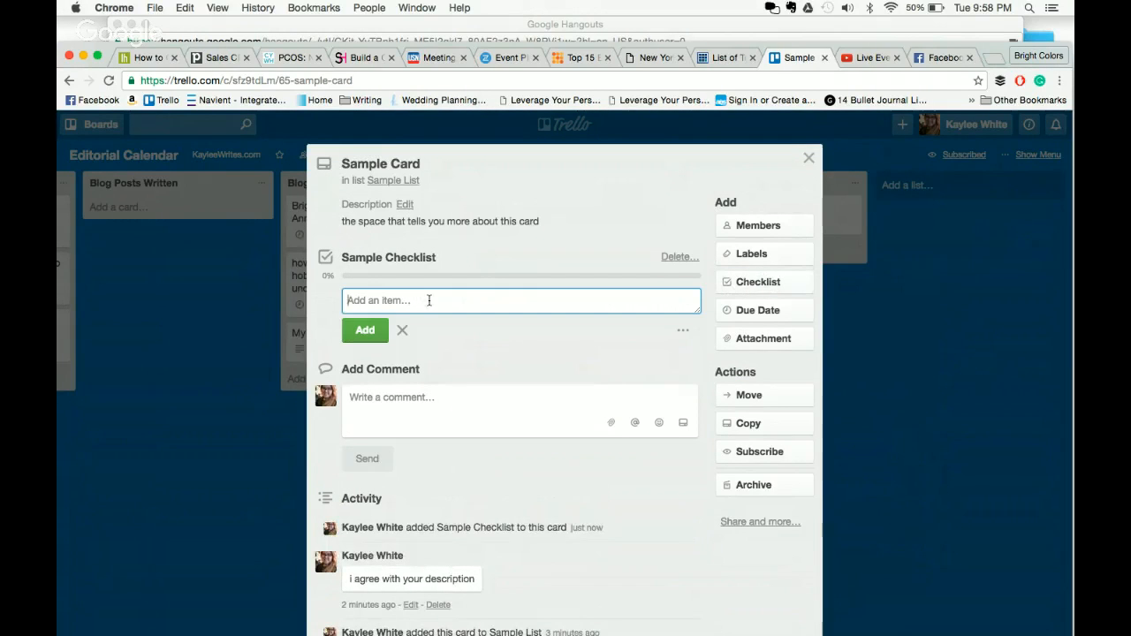
{"action": "type", "text": "sample item"}
{"action": "key", "text": "Return"}
{"action": "type", "text": "sample"}
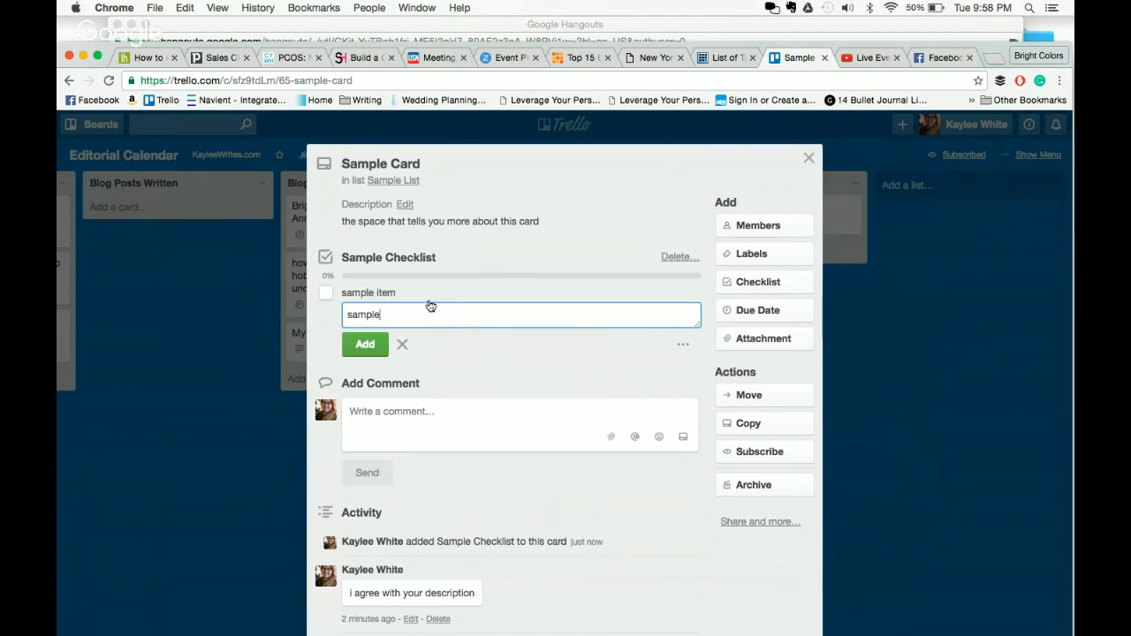
{"action": "type", "text": " item 2"}
{"action": "key", "text": "Return"}
- Add 'thing to do' and 'don't forget' to the checklist and close the card
{"action": "type", "text": "thing to do"}
{"action": "key", "text": "Return"}
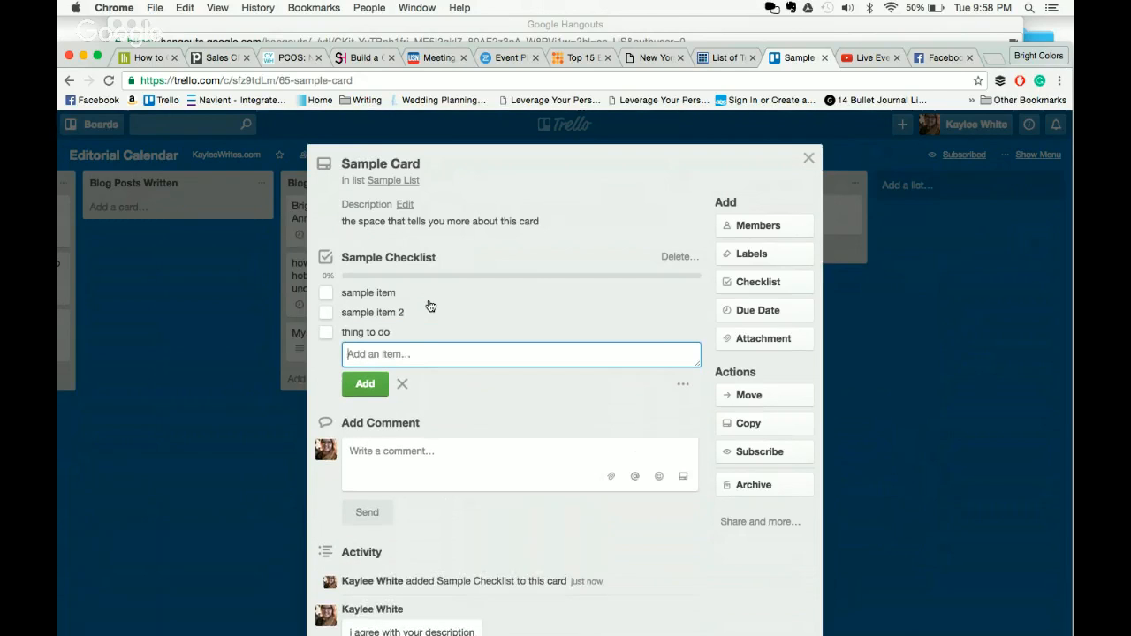
{"action": "type", "text": "don't g"}
{"action": "key", "text": "BackSpace"}
{"action": "type", "text": "forget"}
{"action": "key", "text": "Return"}
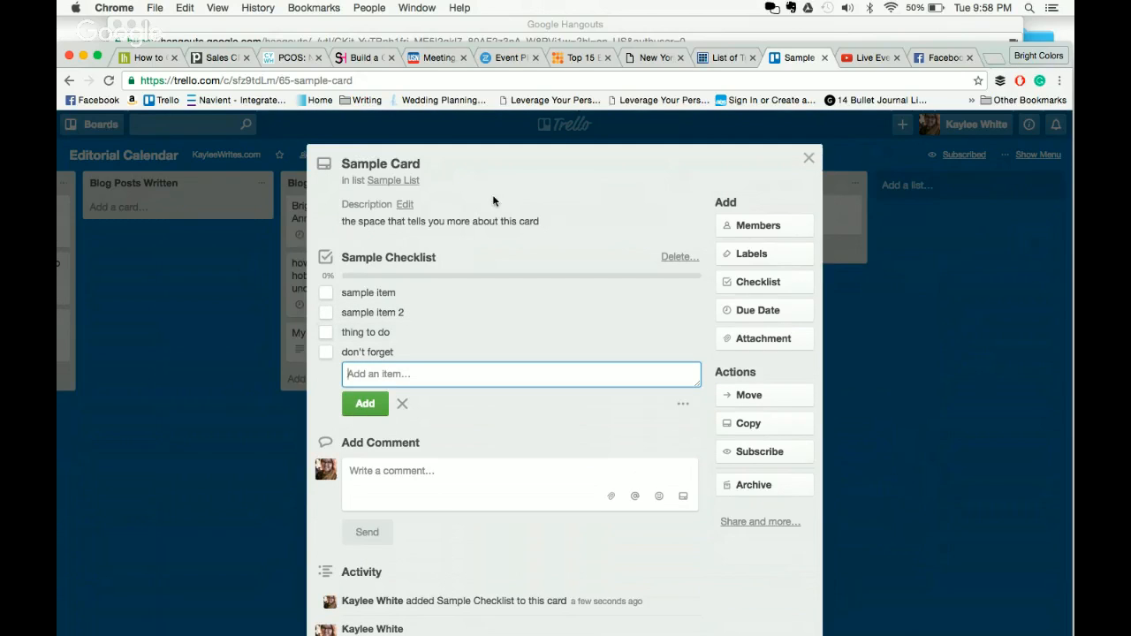
{"action": "left_click", "coordinate": [926, 342]}
{"action": "left_click", "coordinate": [925, 342]}
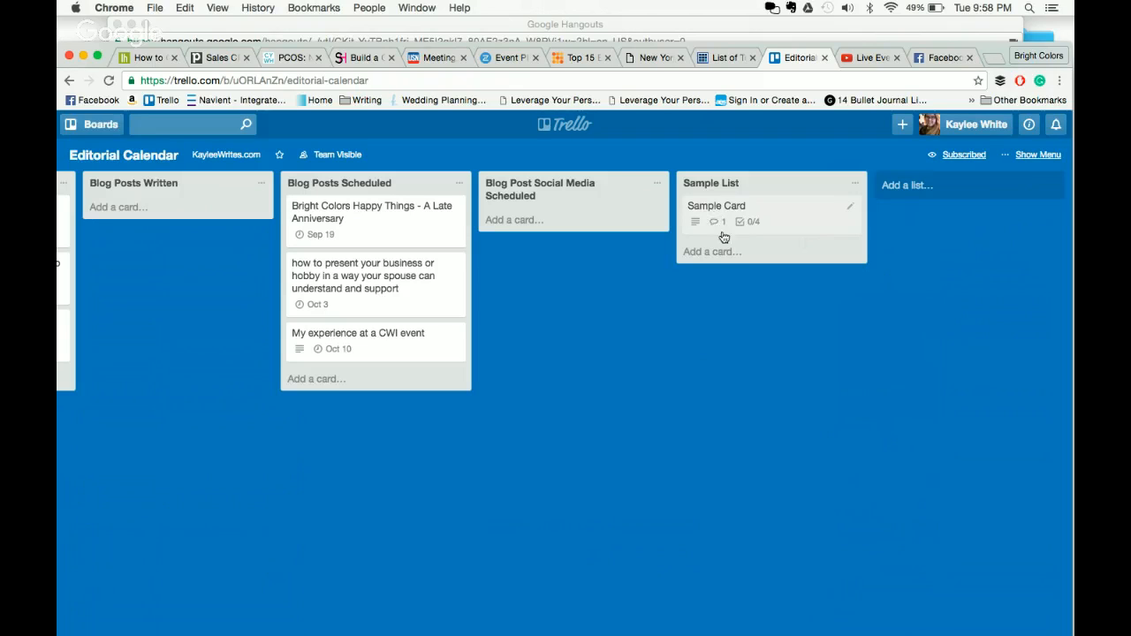
- Tick 'thing to do' and 'sample item 2' on Sample Card's checklist
{"action": "left_click", "coordinate": [772, 215]}
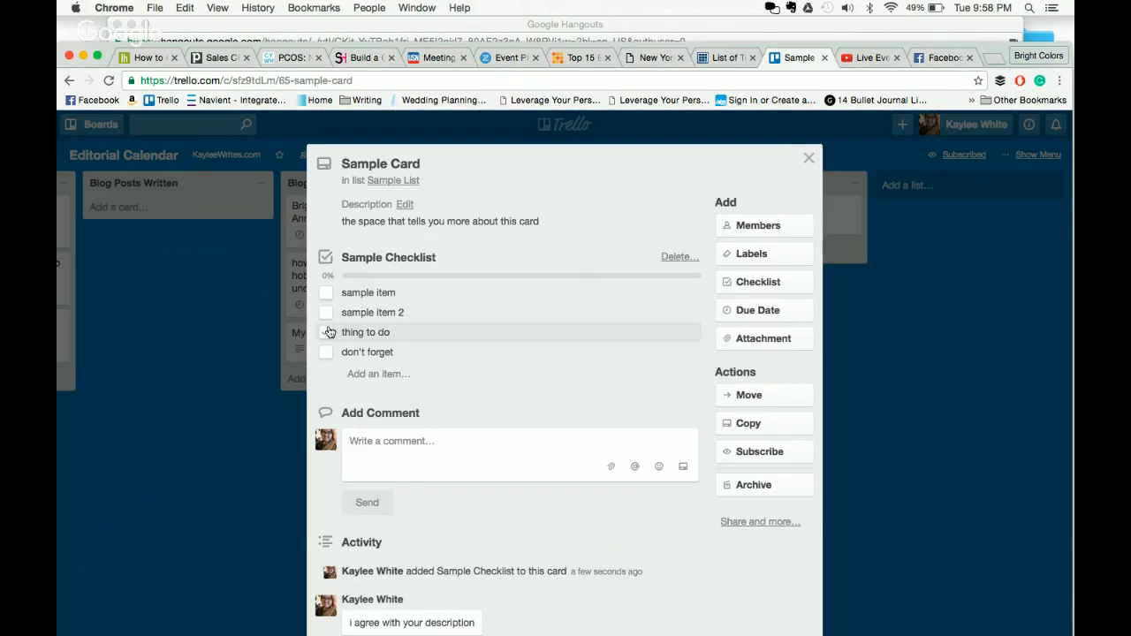
{"action": "left_click", "coordinate": [326, 332]}
{"action": "left_click", "coordinate": [326, 312]}
{"action": "left_click", "coordinate": [239, 429]}
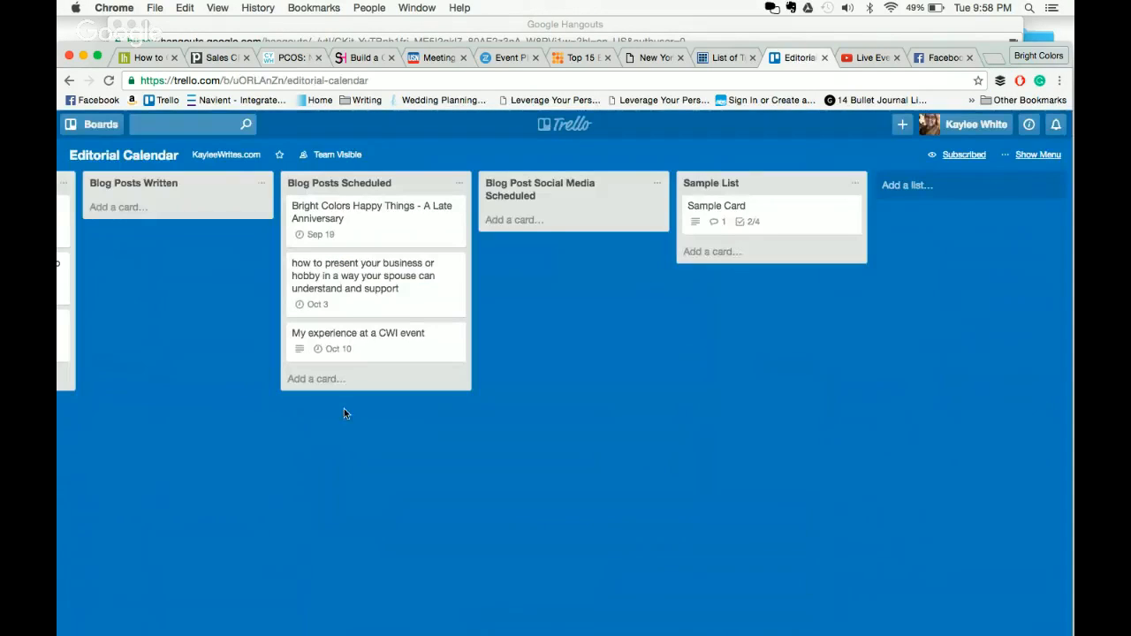
- Reopen Sample Card and bring up its due date settings
{"action": "left_click", "coordinate": [744, 221]}
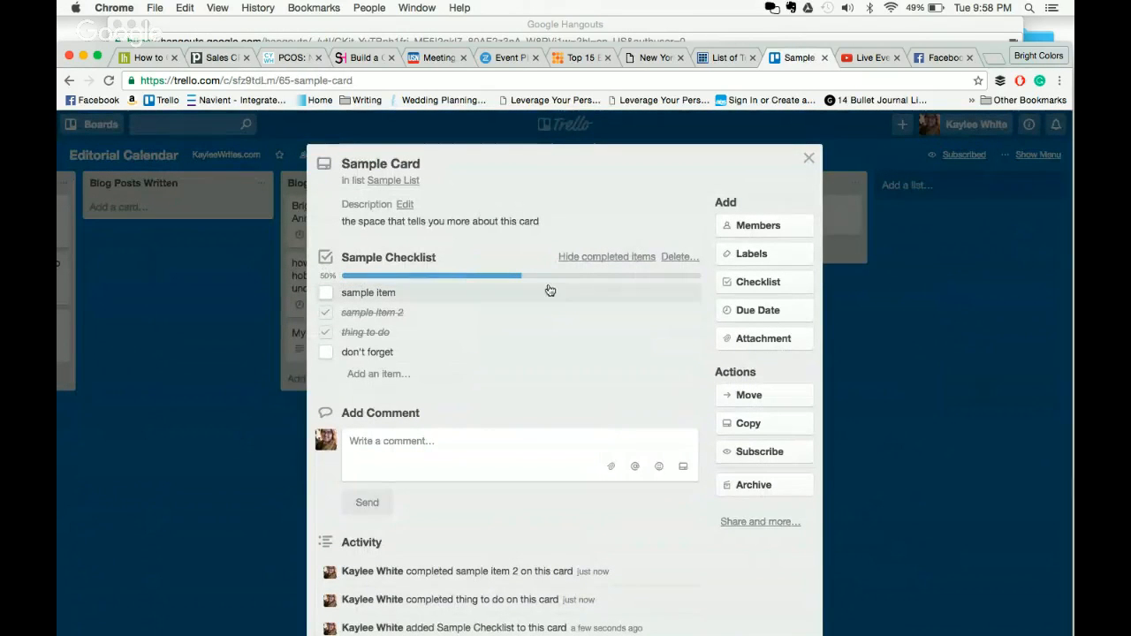
{"action": "left_click", "coordinate": [901, 287]}
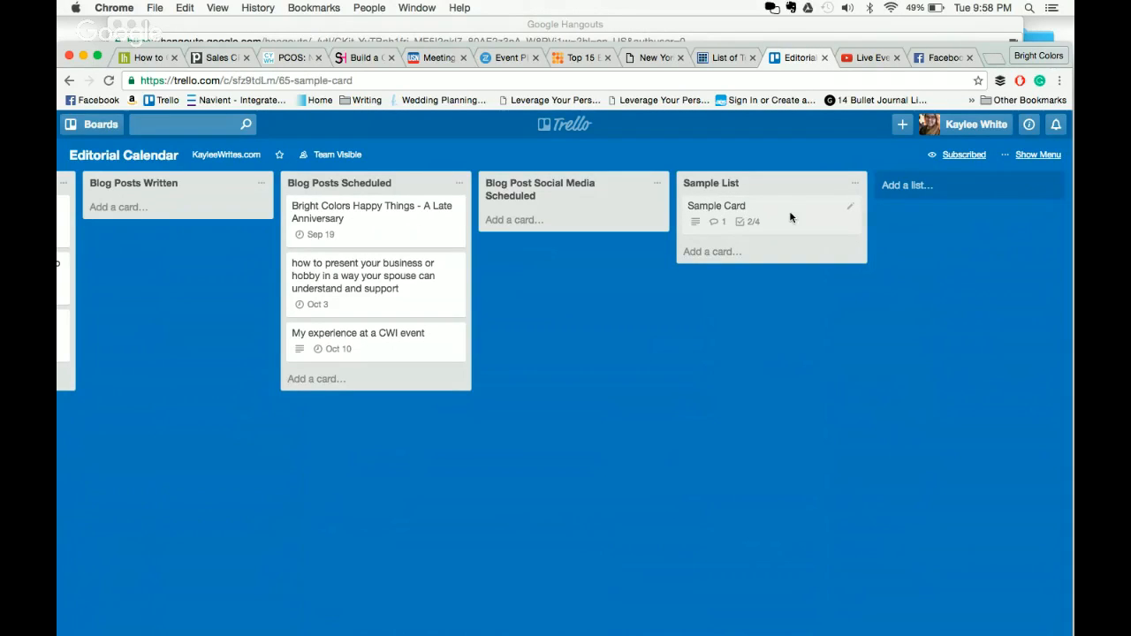
{"action": "left_click", "coordinate": [789, 218]}
{"action": "left_click", "coordinate": [780, 309]}
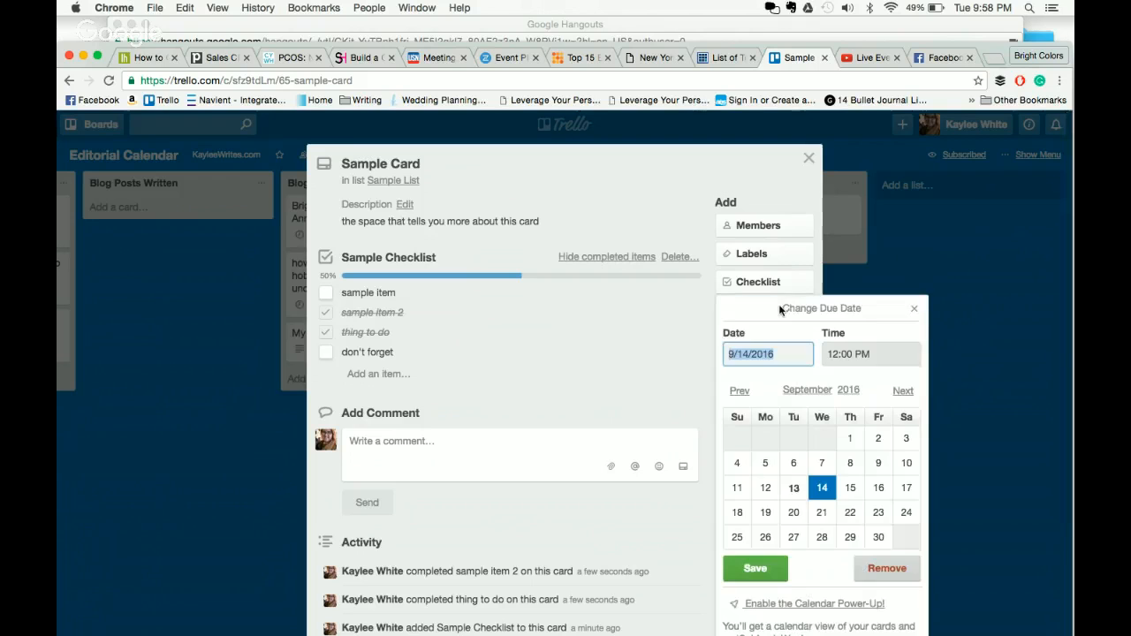
- Set Sample Card's due date to September 28 at 12:00 PM, recheck the time, and close the card
{"action": "left_click", "coordinate": [823, 538]}
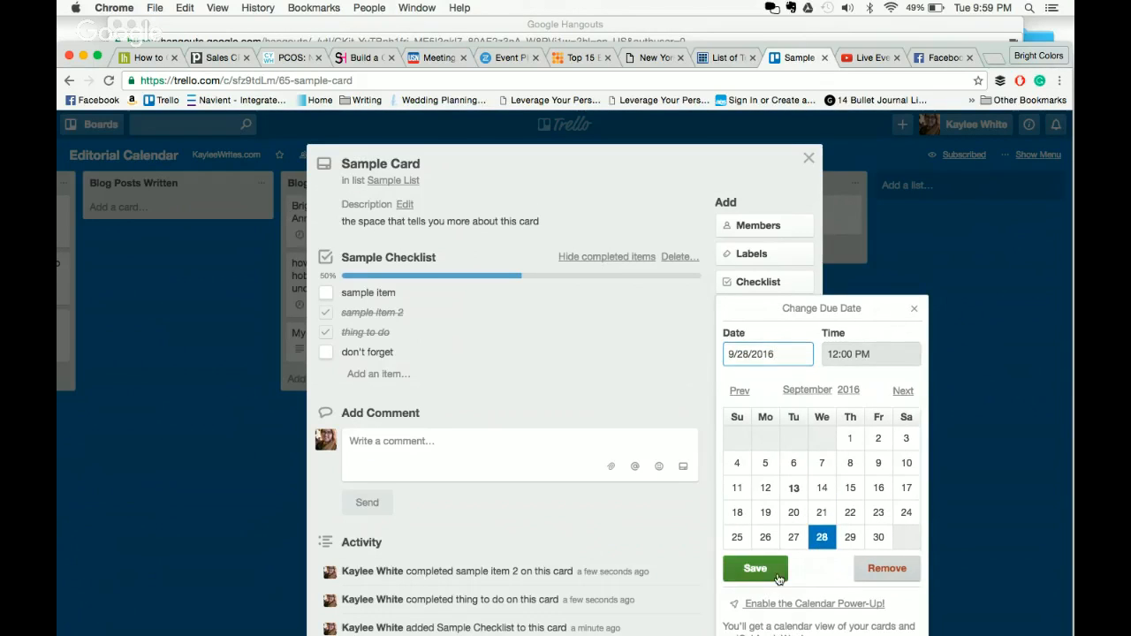
{"action": "left_click", "coordinate": [746, 571]}
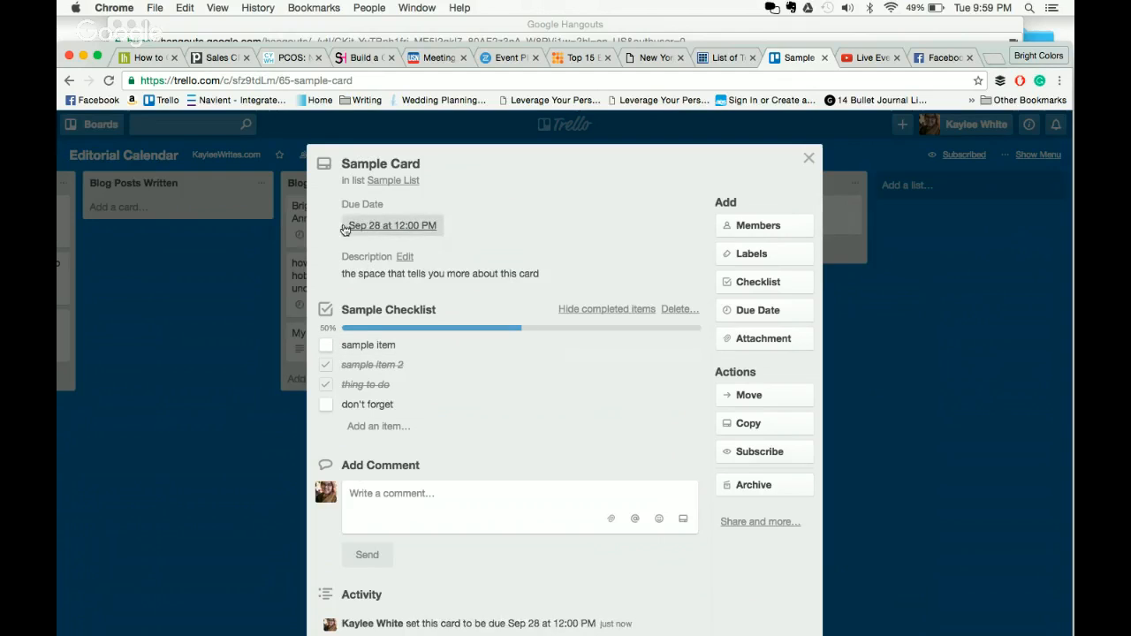
{"action": "left_click", "coordinate": [404, 232]}
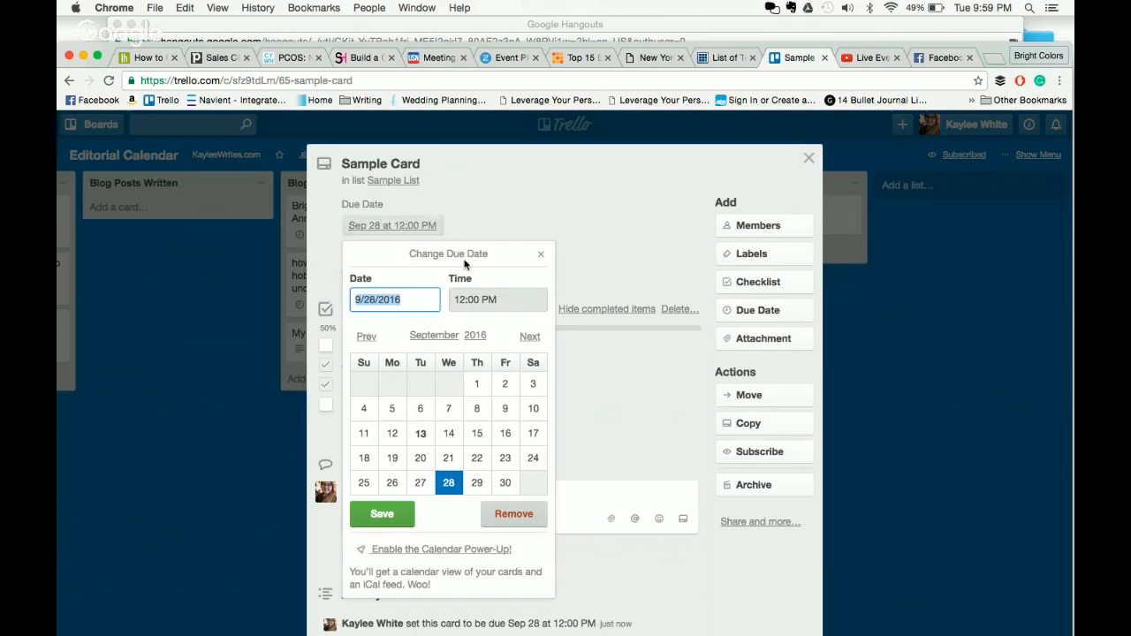
{"action": "left_click", "coordinate": [499, 307]}
{"action": "left_click", "coordinate": [617, 233]}
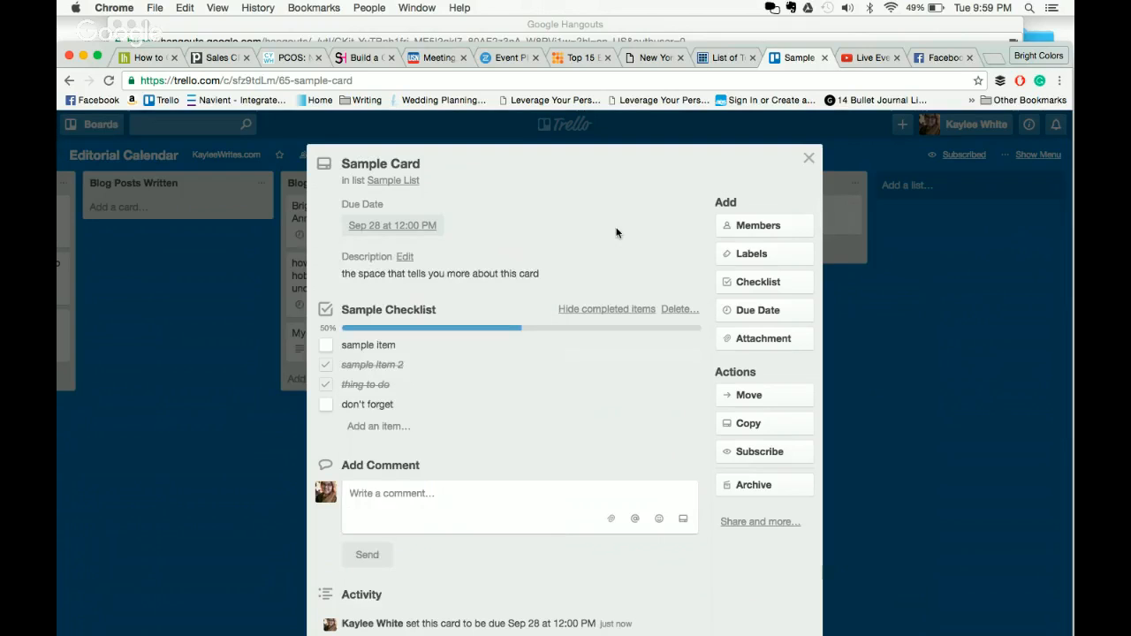
{"action": "left_click", "coordinate": [972, 391]}
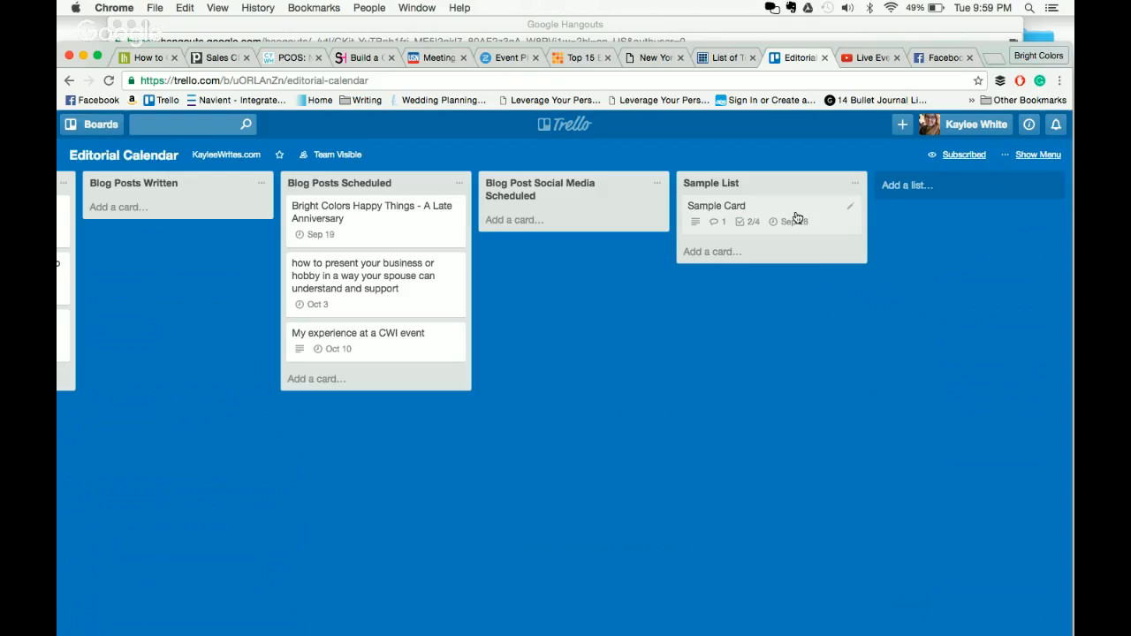
- Open Sample Card's details and look at the Attachment options without attaching anything
{"action": "left_click", "coordinate": [795, 217]}
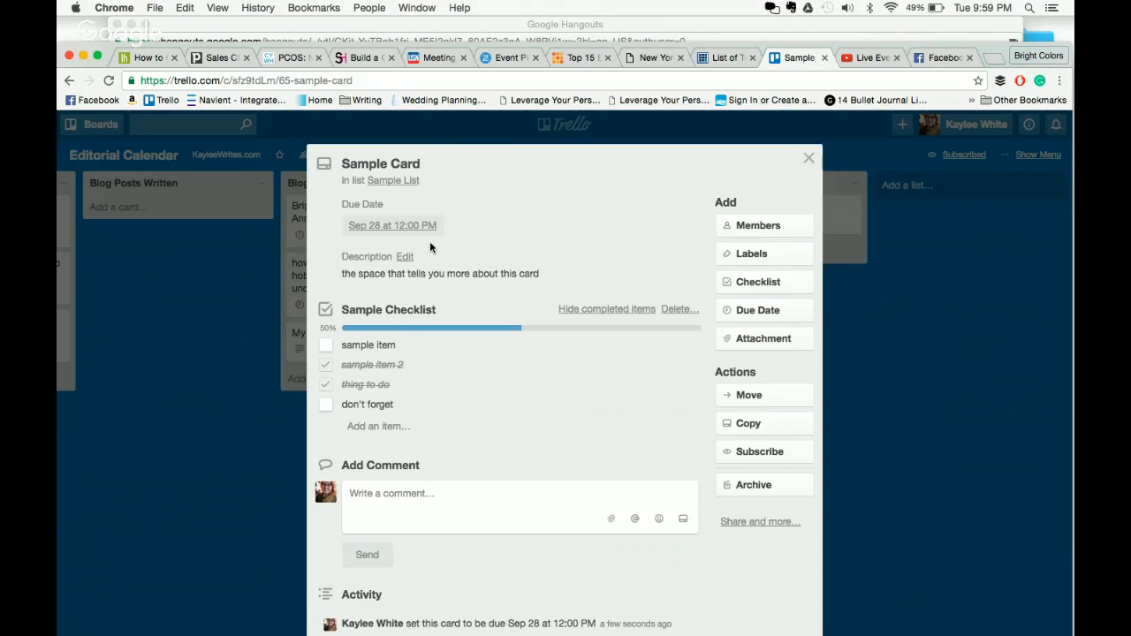
{"action": "left_click", "coordinate": [779, 348]}
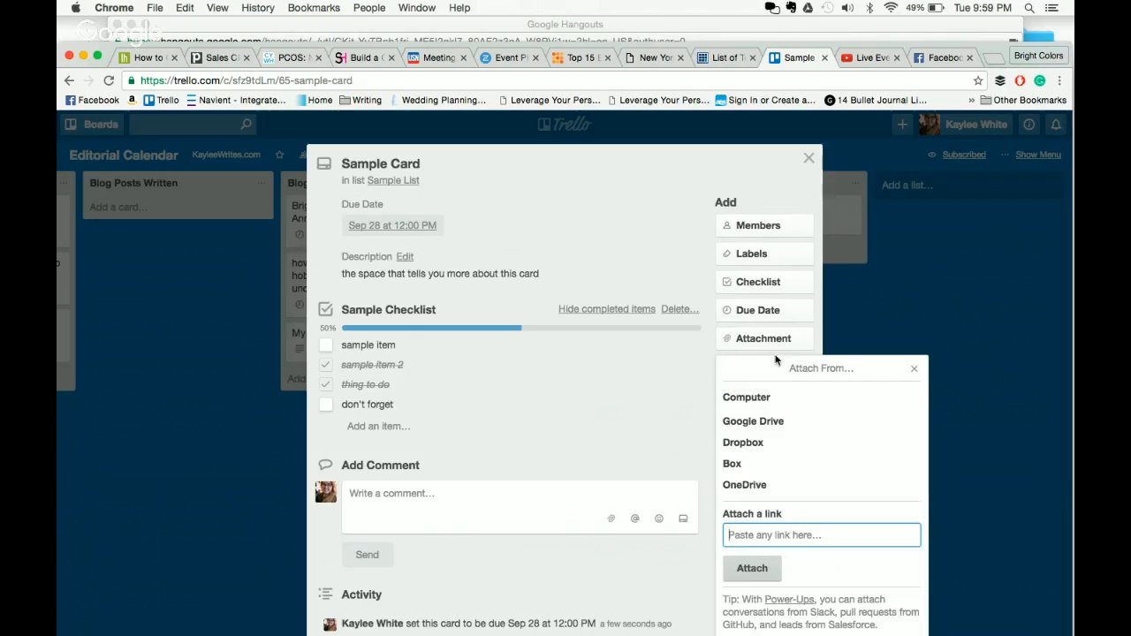
{"action": "left_click", "coordinate": [713, 185]}
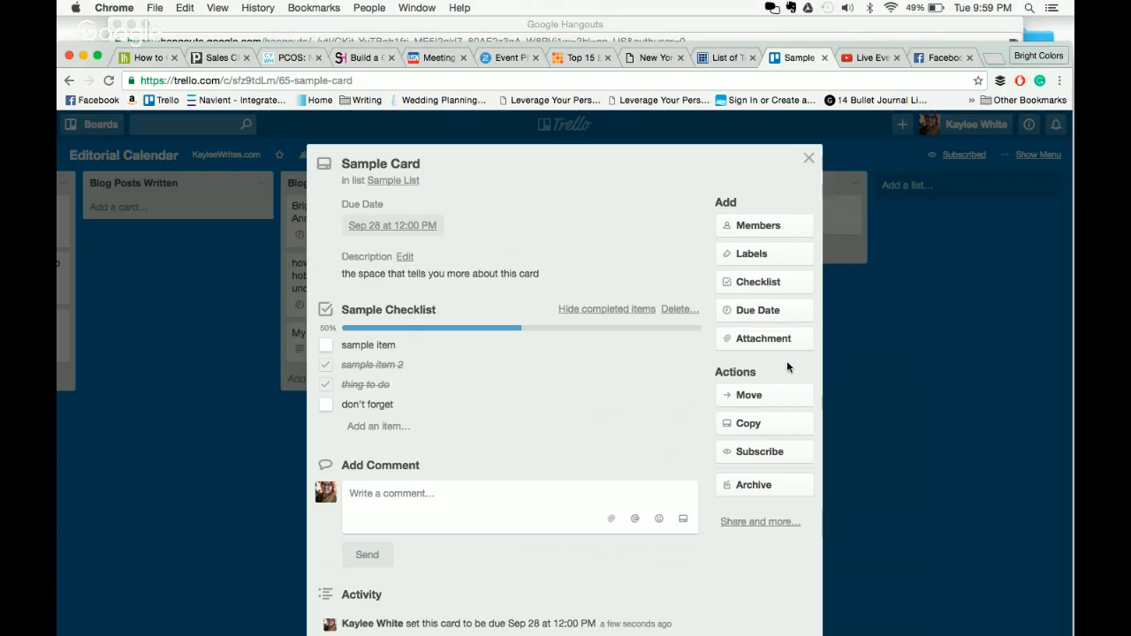
- Close and reopen Sample Card's details twice
{"action": "left_click", "coordinate": [941, 391]}
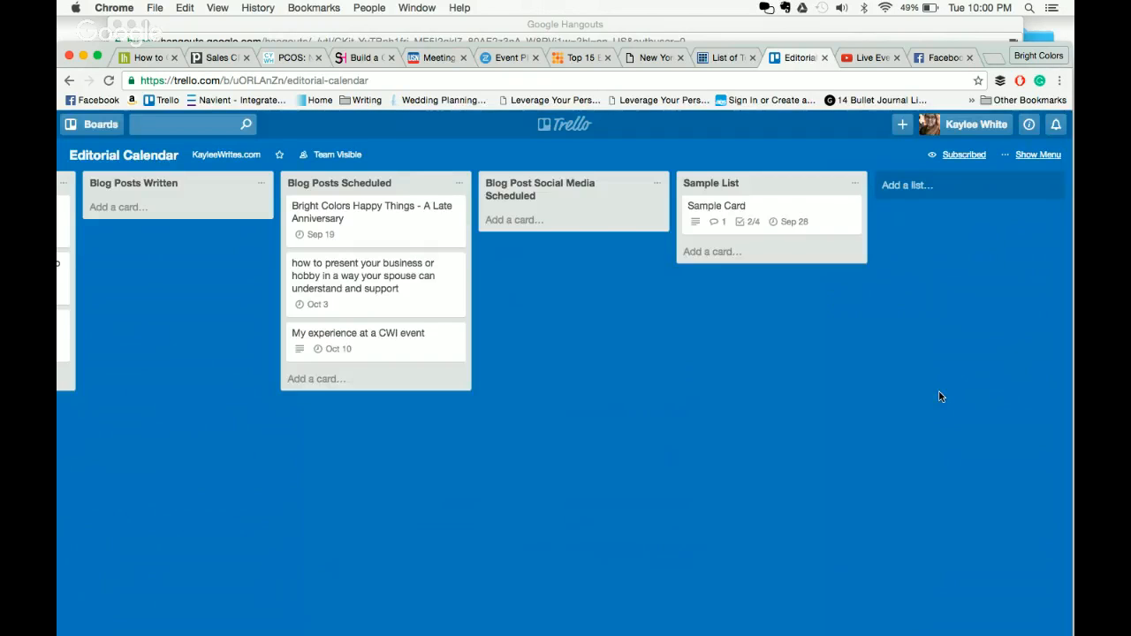
{"action": "left_click", "coordinate": [812, 221]}
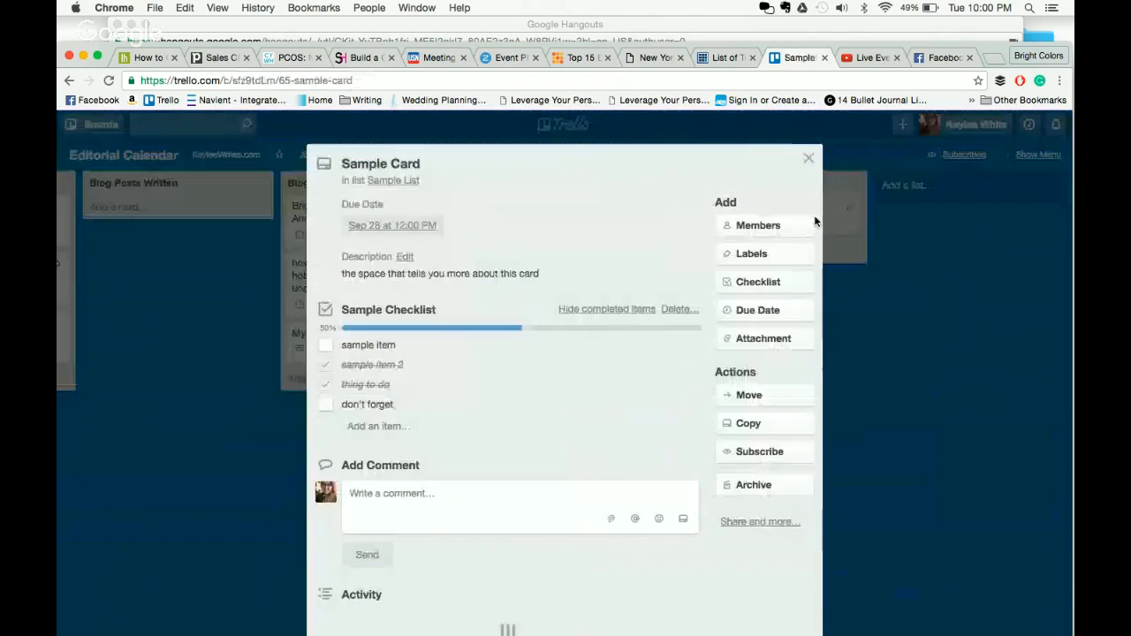
{"action": "left_click", "coordinate": [839, 347]}
{"action": "left_click", "coordinate": [797, 231]}
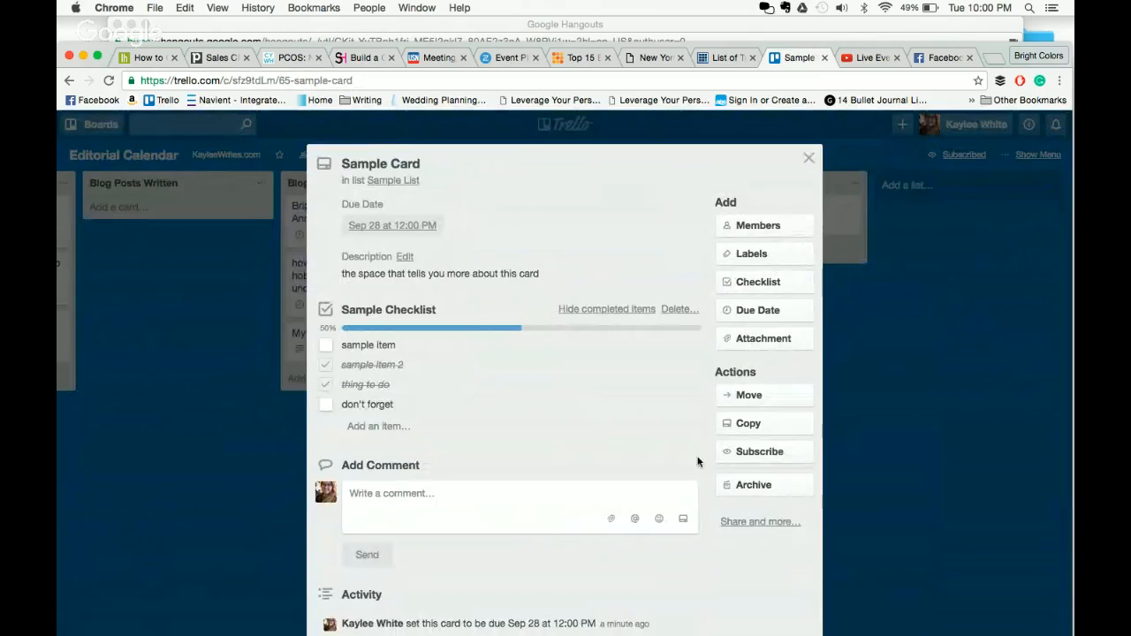
- Archive Sample Card from its Actions section and return to the board
{"action": "left_click", "coordinate": [764, 486]}
{"action": "left_click", "coordinate": [926, 467]}
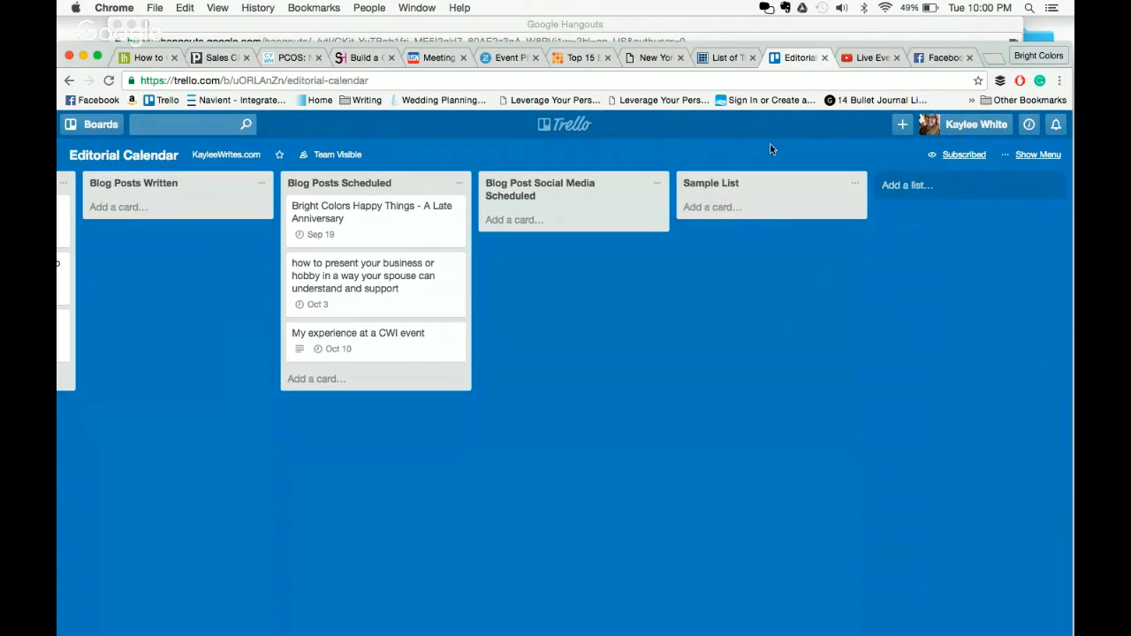
{"action": "left_click", "coordinate": [1030, 159]}
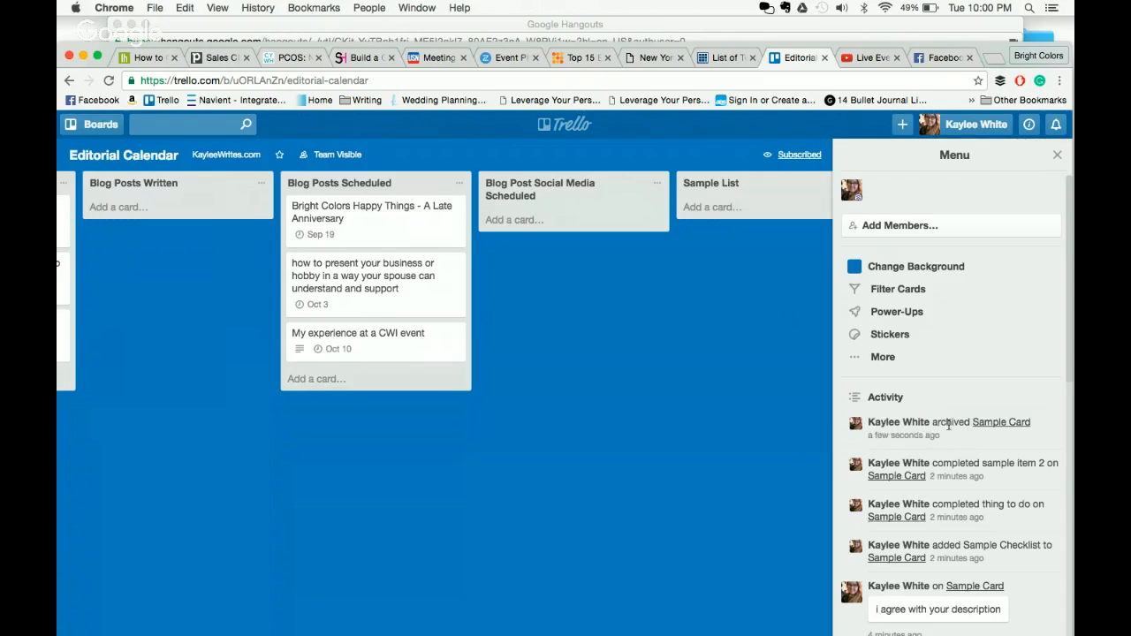
- Open the archived Sample Card, send it back to the board, then archive it again
{"action": "left_click", "coordinate": [1003, 423]}
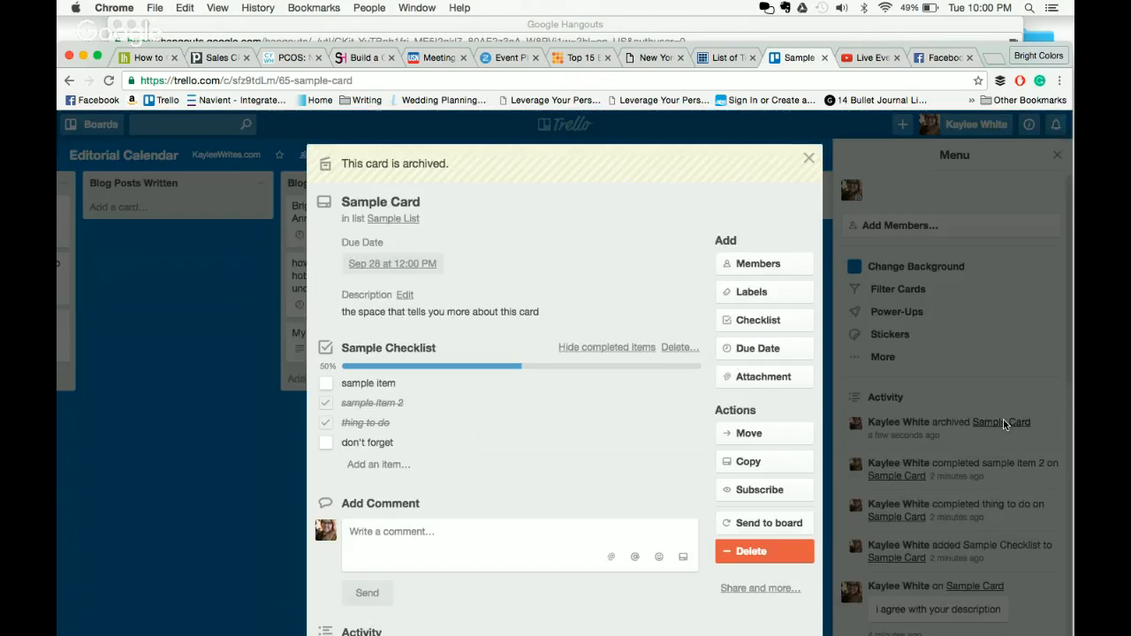
{"action": "left_click", "coordinate": [789, 525]}
{"action": "left_click", "coordinate": [754, 484]}
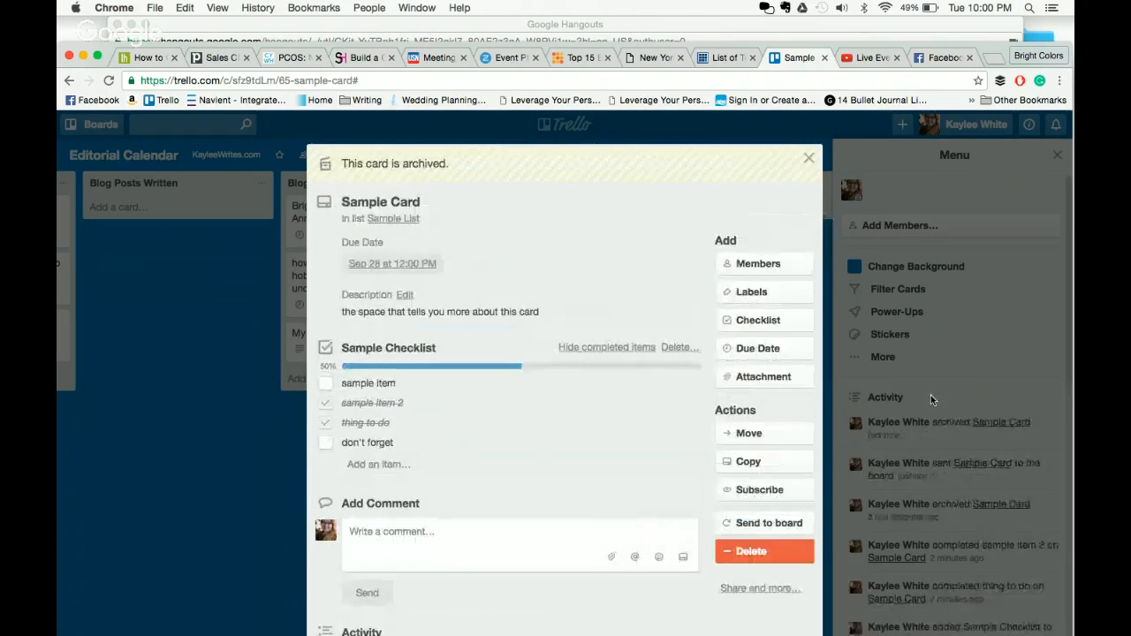
{"action": "left_click", "coordinate": [930, 395]}
- Restore Sample Card to Sample List from the board menu's Archived Items
{"action": "left_click", "coordinate": [896, 357]}
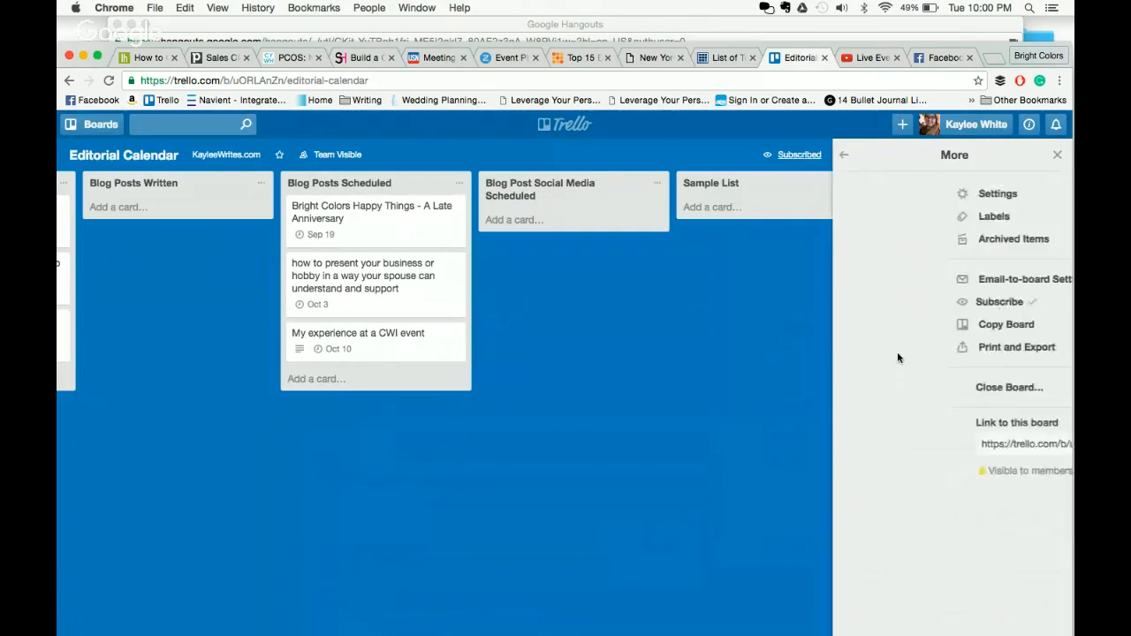
{"action": "left_click", "coordinate": [933, 239]}
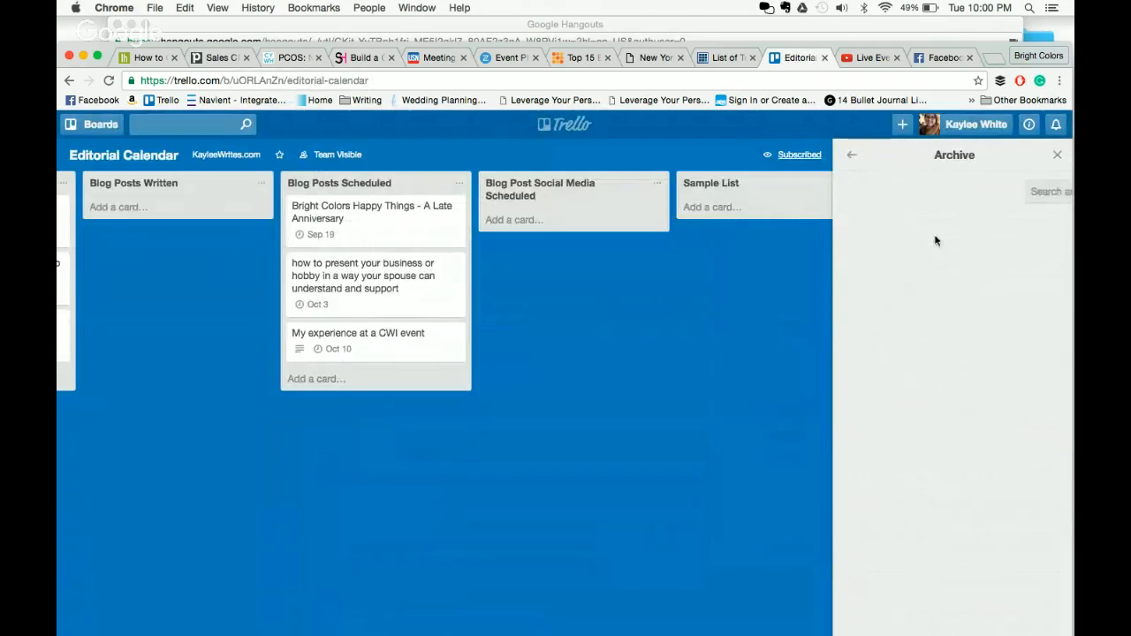
{"action": "left_click", "coordinate": [851, 158]}
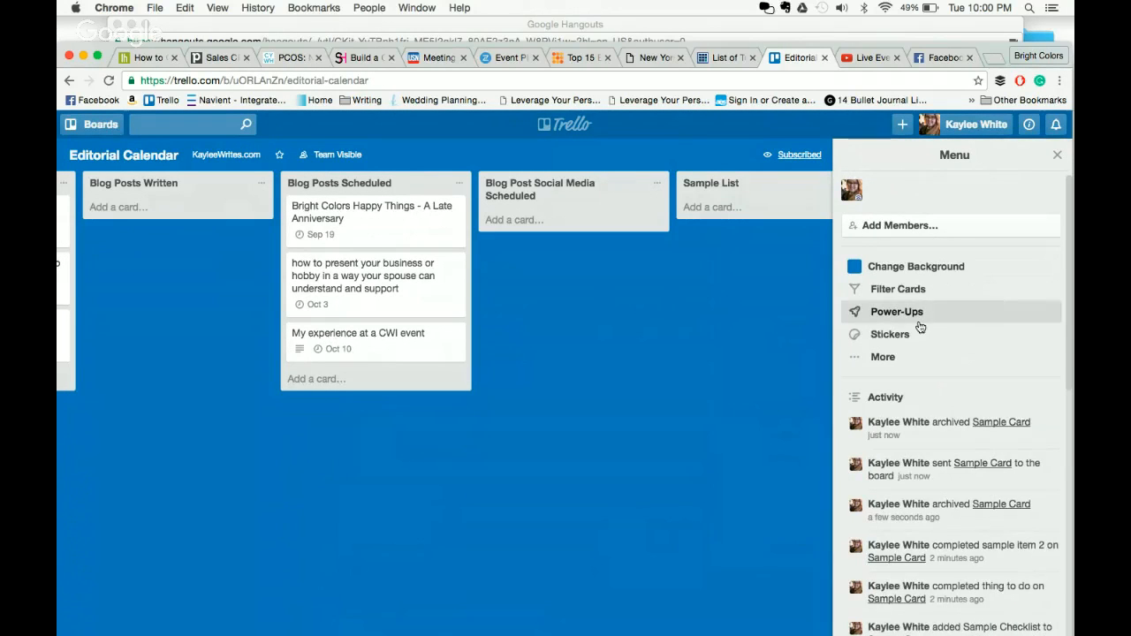
{"action": "left_click", "coordinate": [919, 356]}
{"action": "left_click", "coordinate": [937, 240]}
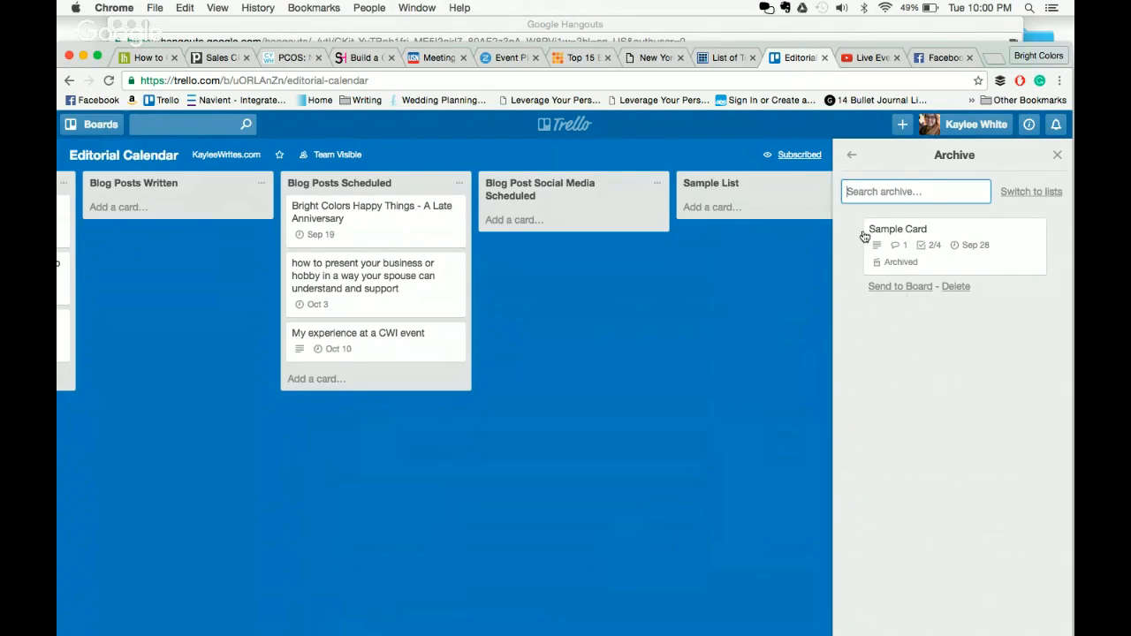
{"action": "left_click", "coordinate": [910, 292]}
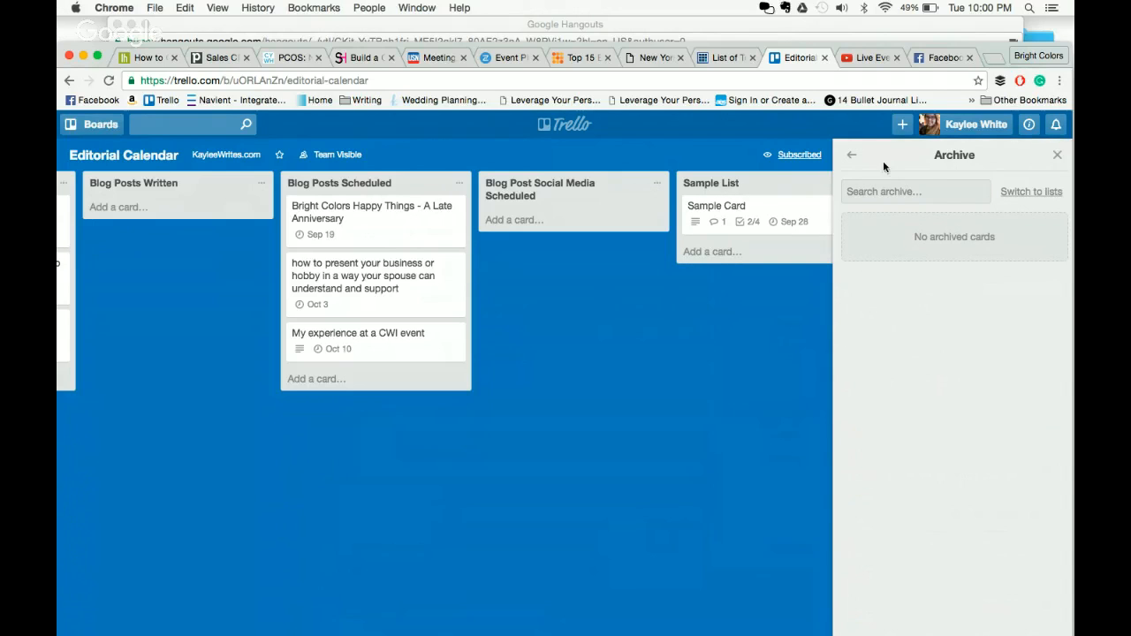
{"action": "left_click", "coordinate": [851, 157]}
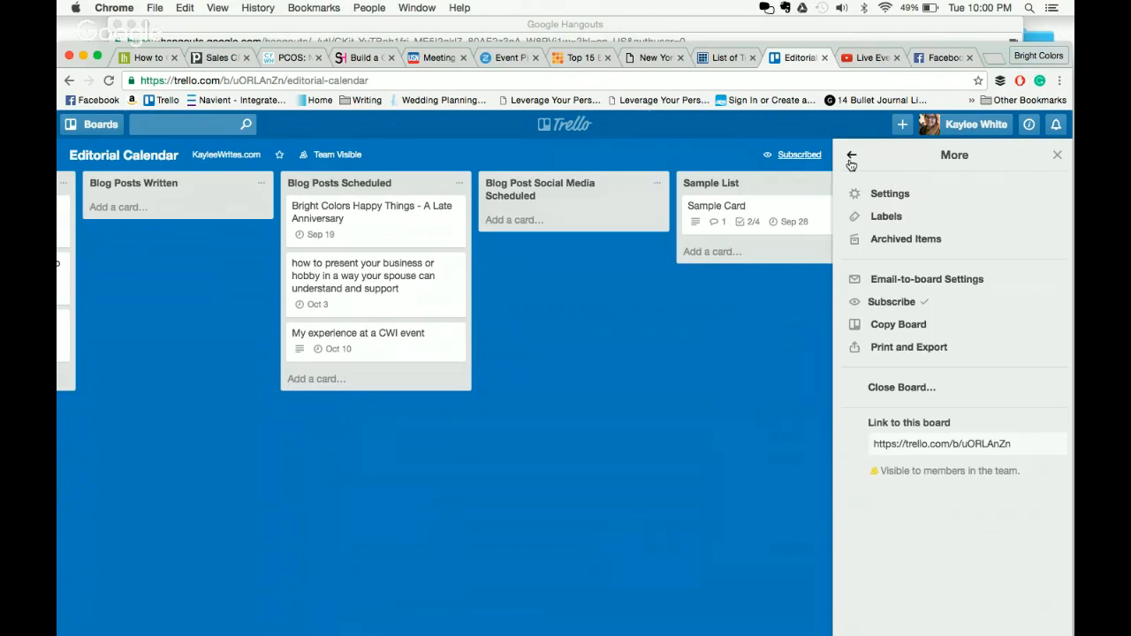
- Browse the board Settings and background colours, keep the blue background, and close the menu
{"action": "left_click", "coordinate": [894, 194]}
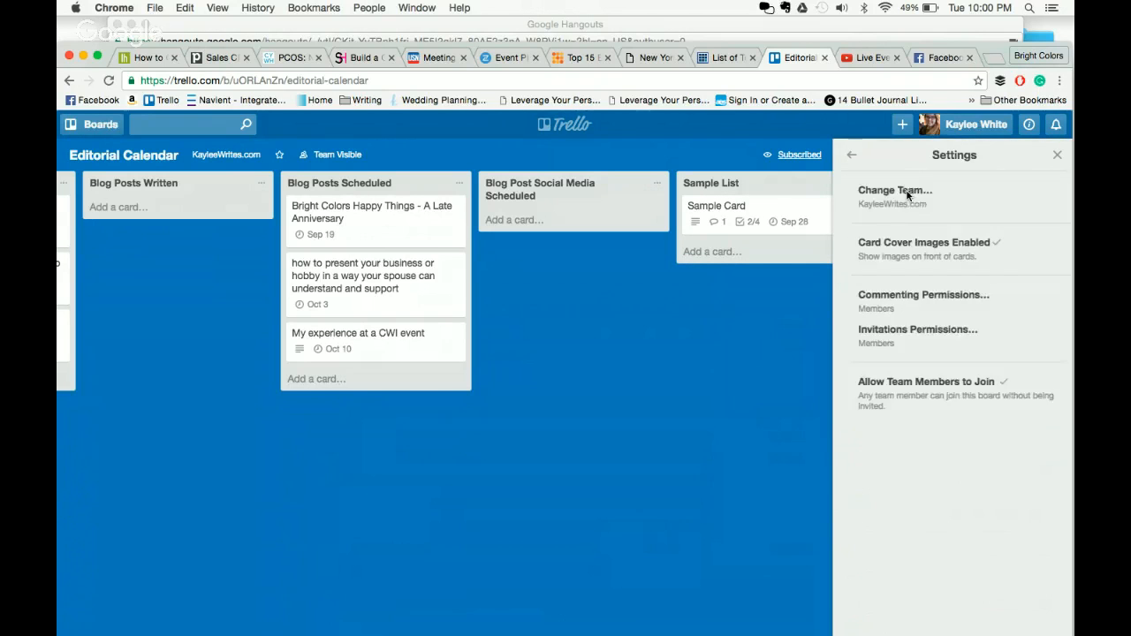
{"action": "left_click", "coordinate": [852, 155]}
{"action": "left_click", "coordinate": [852, 155]}
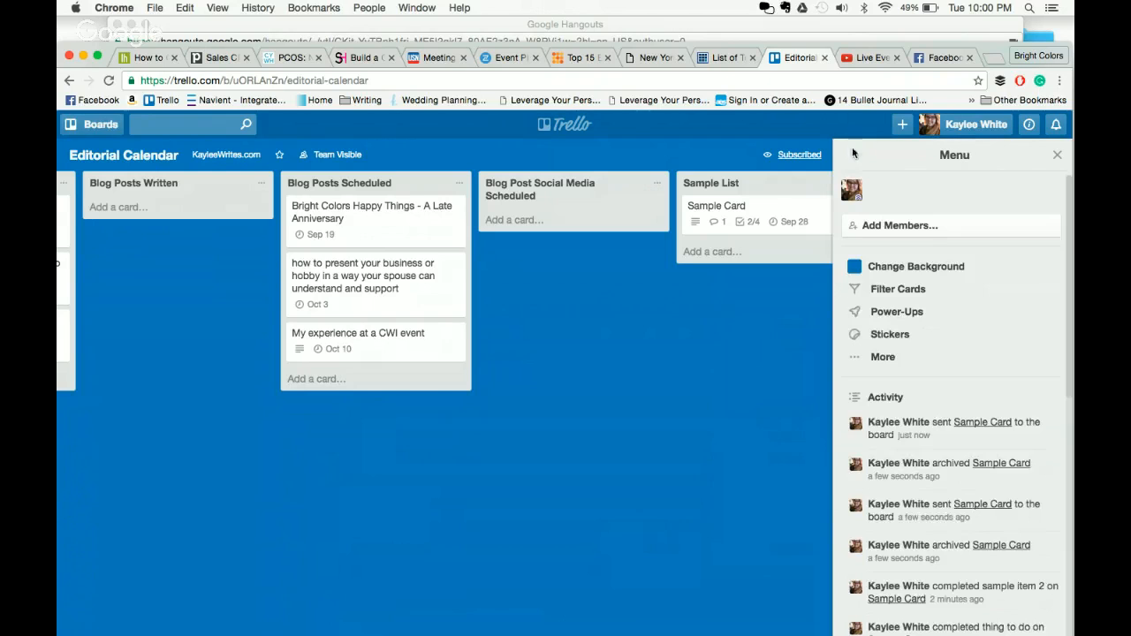
{"action": "left_click", "coordinate": [927, 277]}
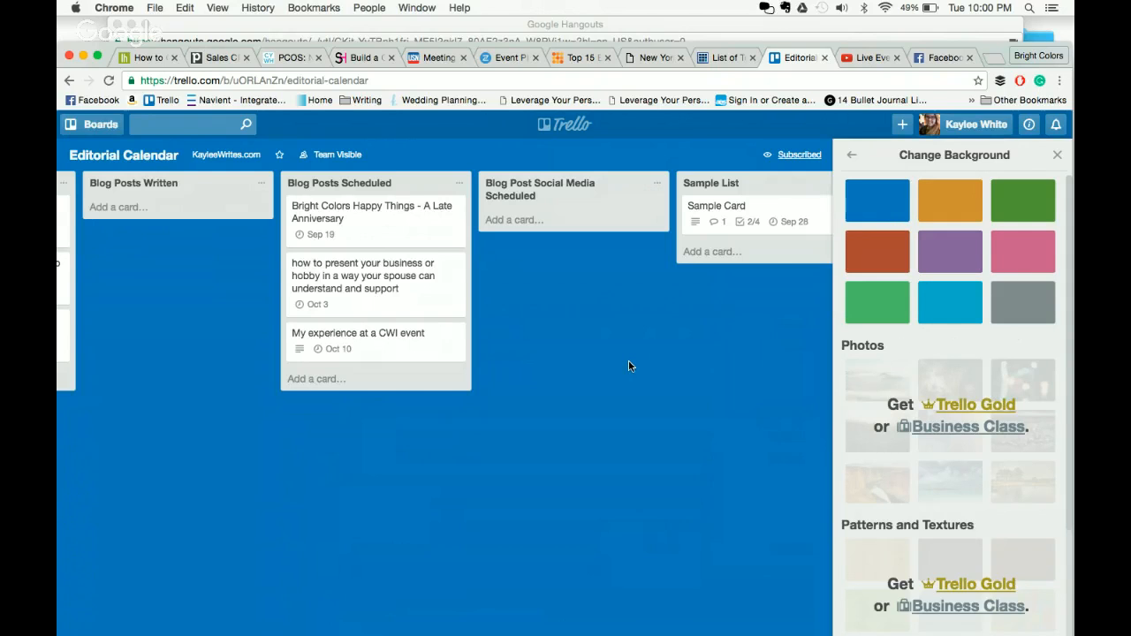
{"action": "left_click", "coordinate": [852, 154]}
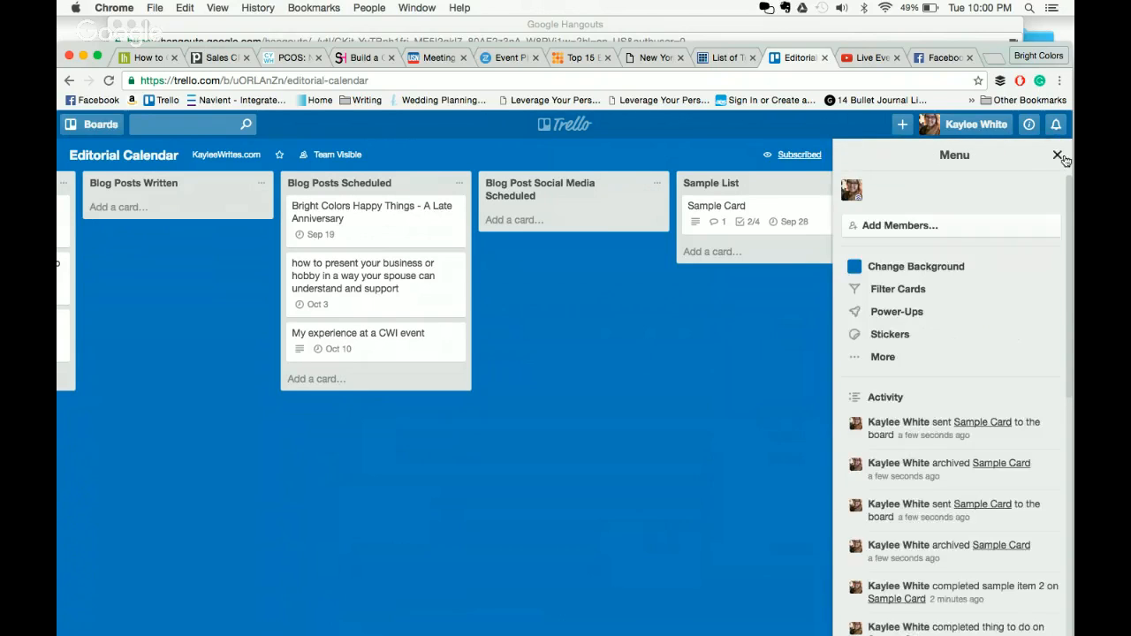
{"action": "left_click", "coordinate": [1057, 156]}
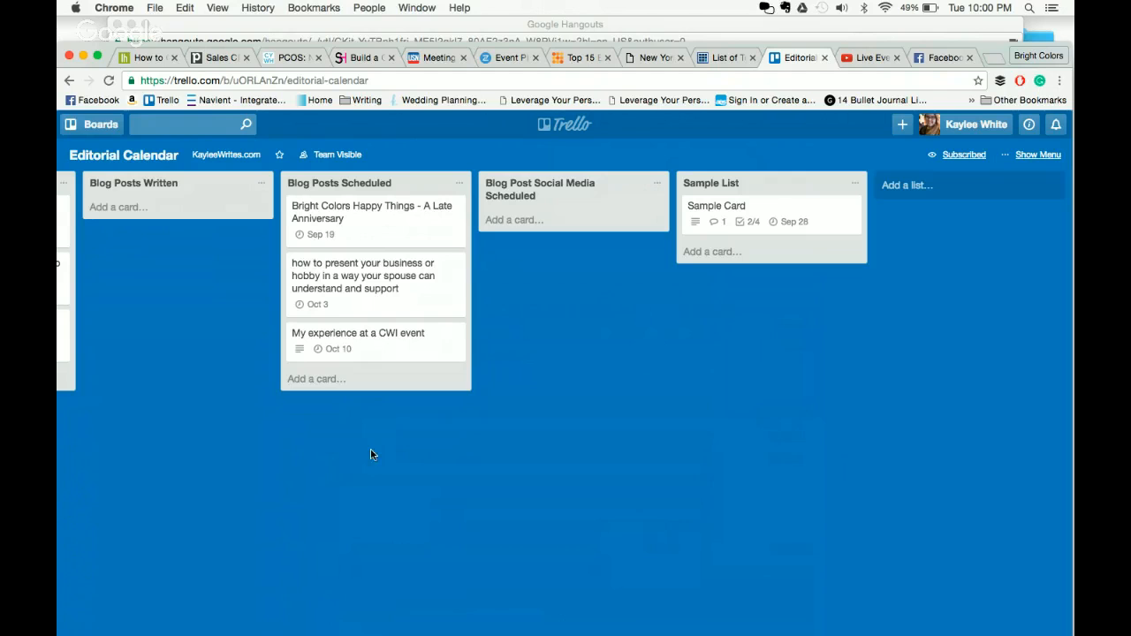
{"action": "left_click", "coordinate": [93, 124]}
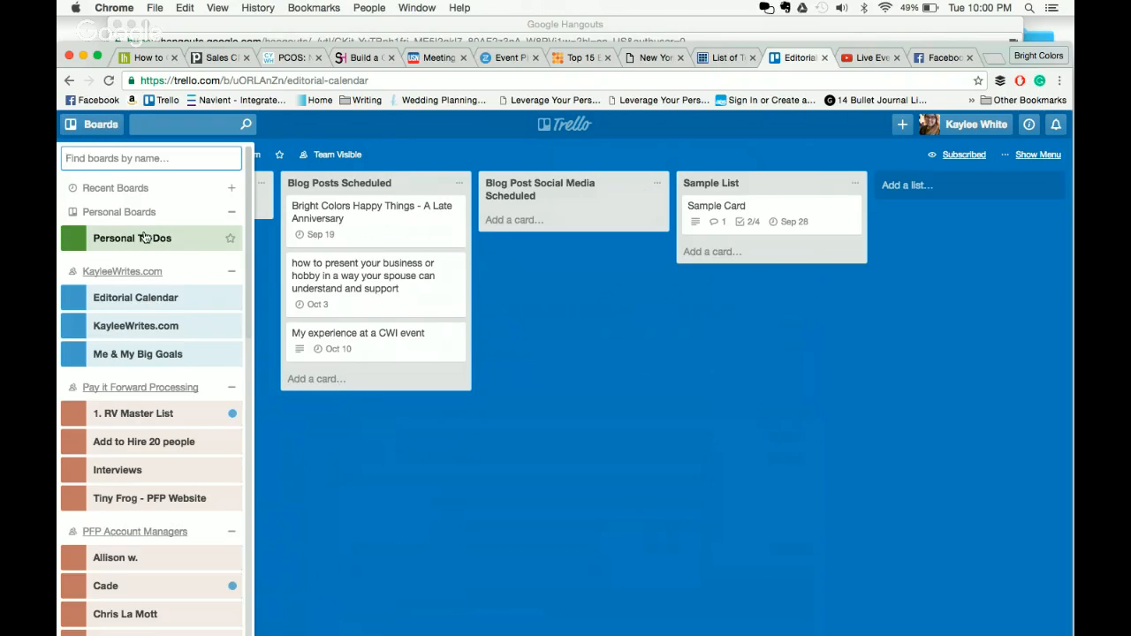
{"action": "scroll", "coordinate": [144, 238], "scroll_direction": "down", "scroll_amount": 15}
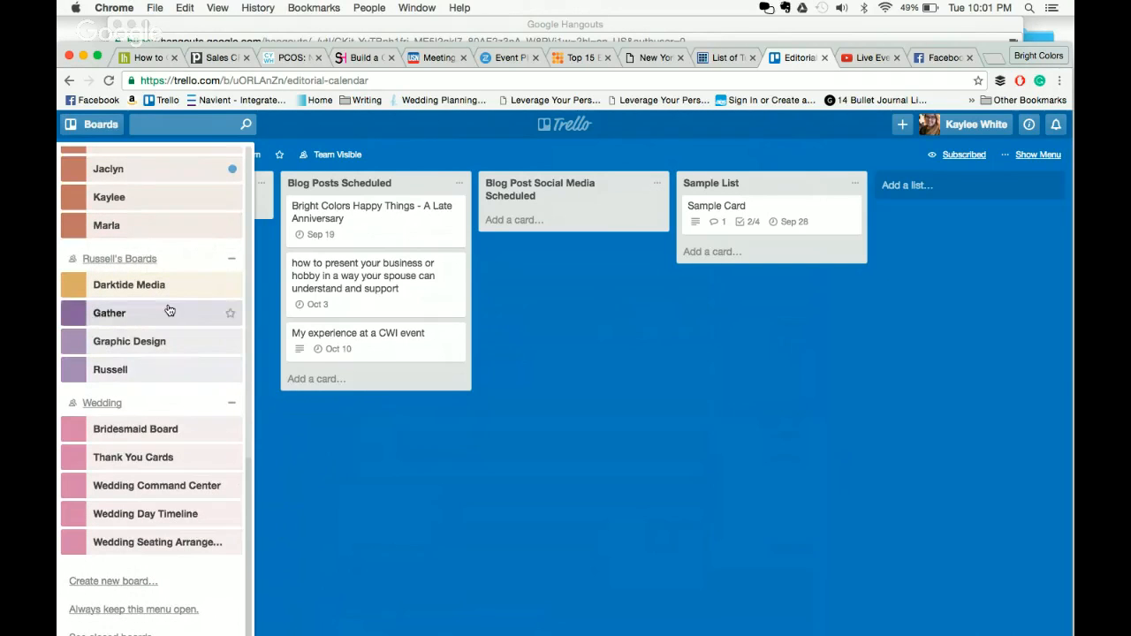
{"action": "scroll", "coordinate": [168, 311], "scroll_direction": "up", "scroll_amount": 15}
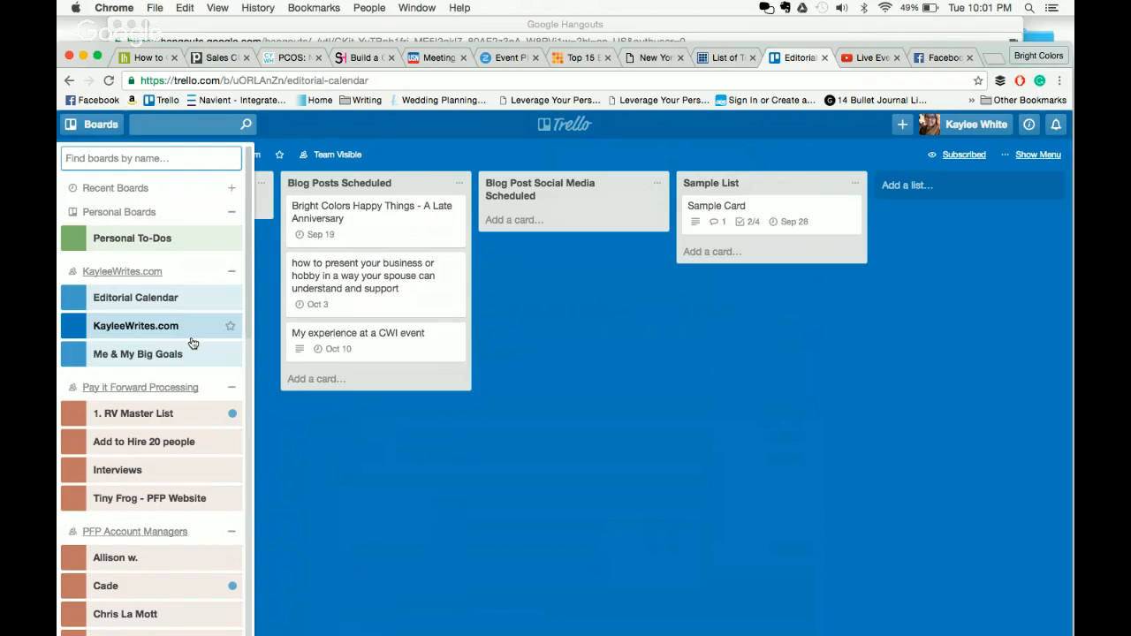
{"action": "scroll", "coordinate": [192, 343], "scroll_direction": "down", "scroll_amount": 10}
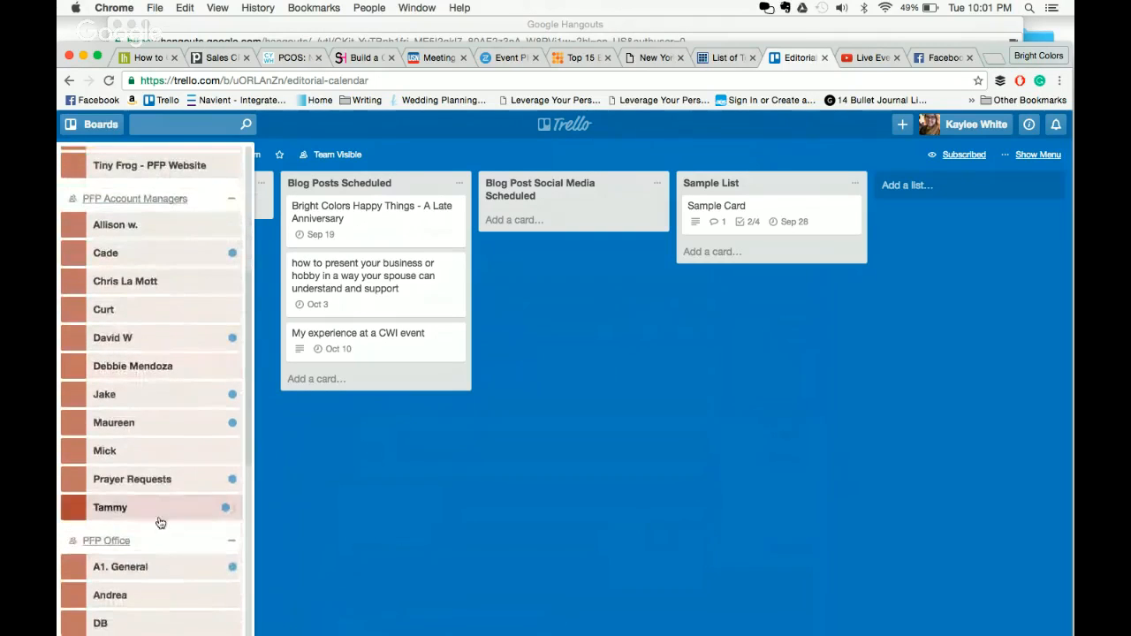
{"action": "scroll", "coordinate": [157, 575], "scroll_direction": "down", "scroll_amount": 5}
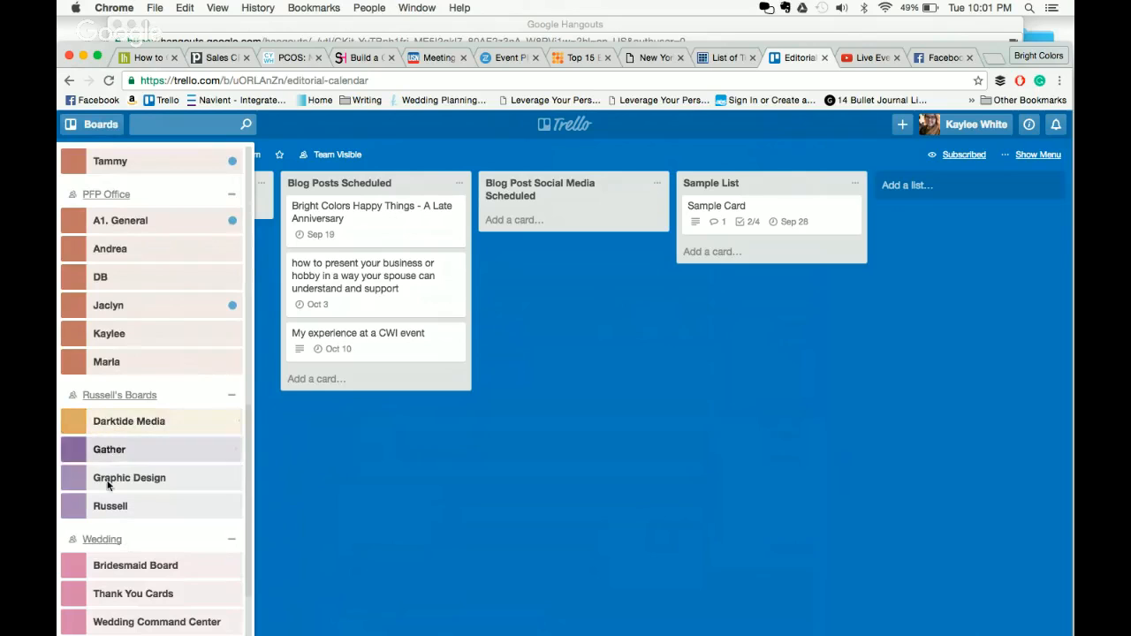
{"action": "scroll", "coordinate": [108, 429], "scroll_direction": "down", "scroll_amount": 3}
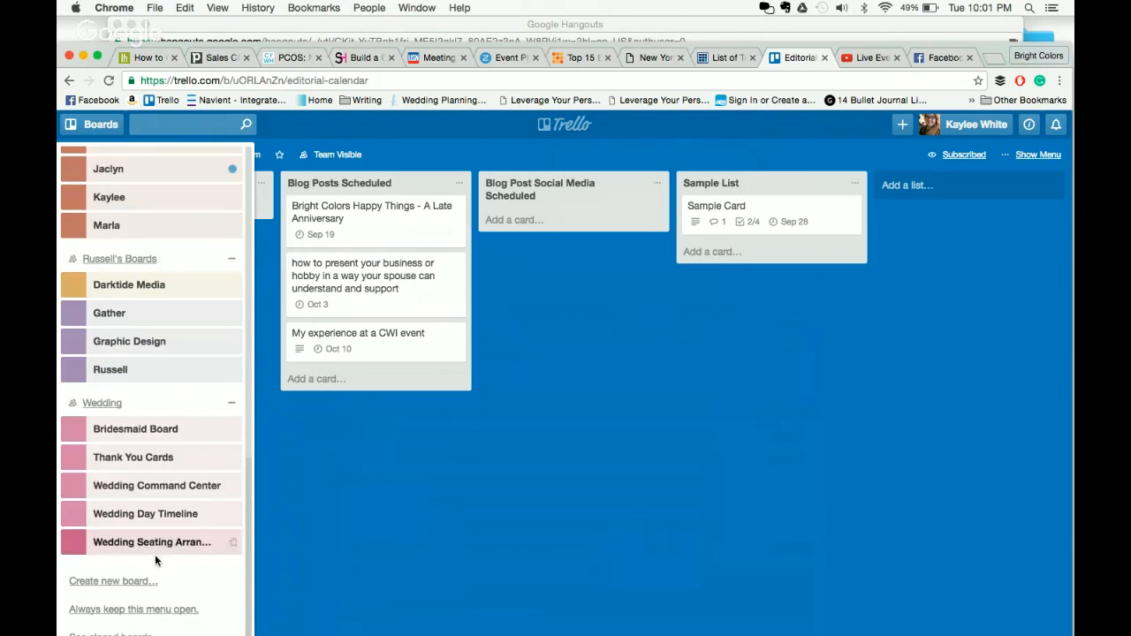
{"action": "left_click", "coordinate": [442, 463]}
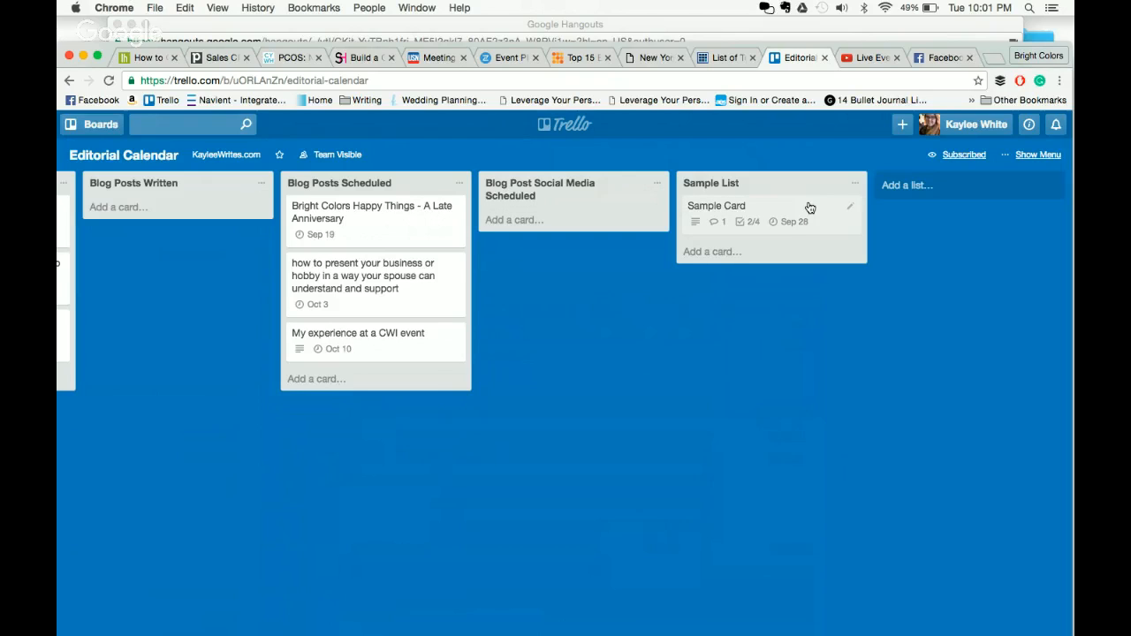
{"action": "left_click_drag", "start_coordinate": [808, 209], "coordinate": [601, 206]}
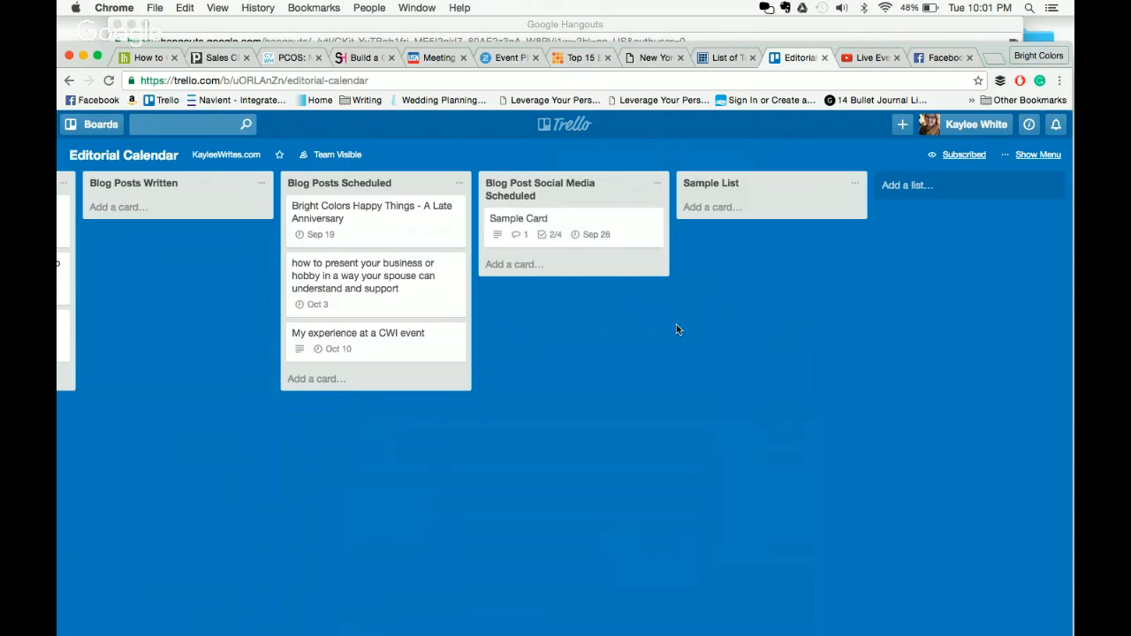
{"action": "left_click", "coordinate": [626, 231]}
{"action": "scroll", "coordinate": [498, 341], "scroll_direction": "down", "scroll_amount": 3}
{"action": "scroll", "coordinate": [497, 342], "scroll_direction": "down", "scroll_amount": 1}
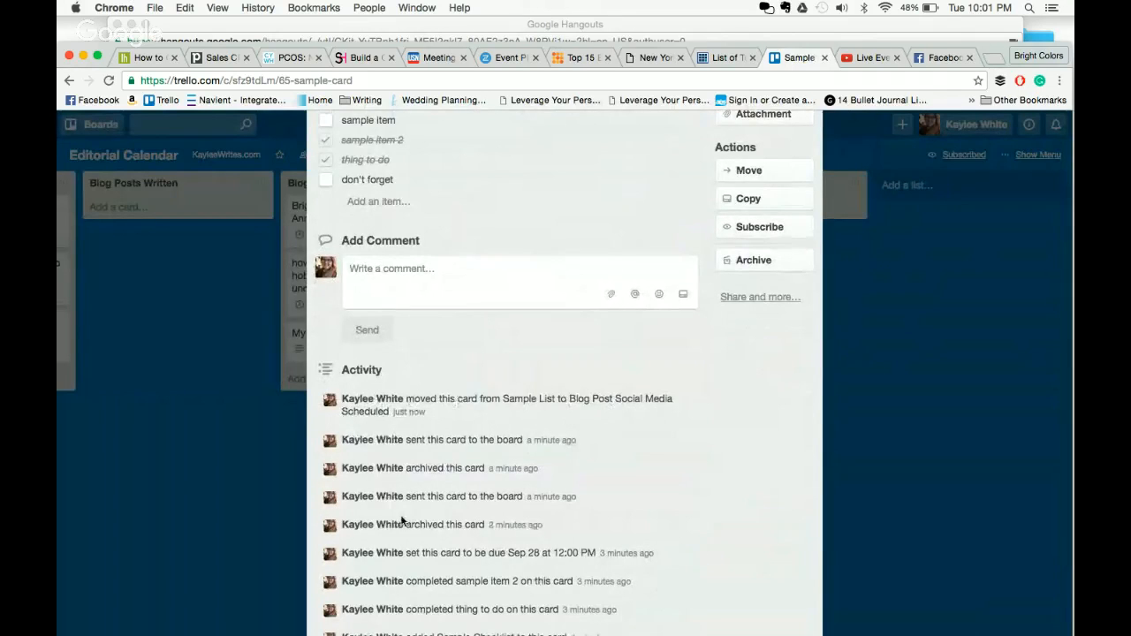
{"action": "scroll", "coordinate": [533, 495], "scroll_direction": "down", "scroll_amount": 5}
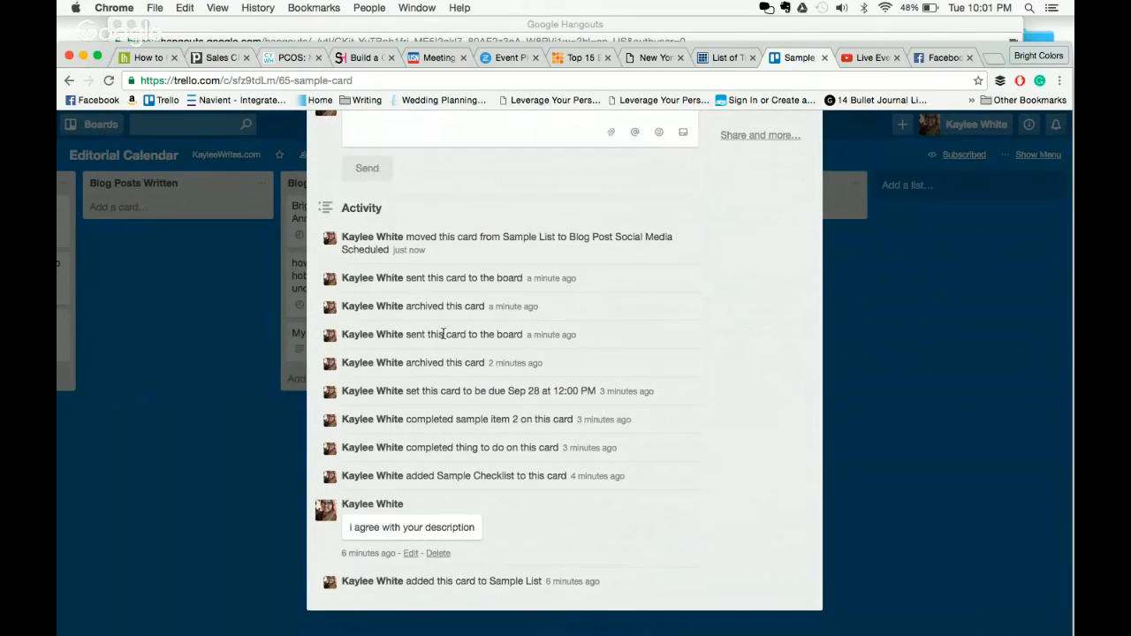
{"action": "left_click", "coordinate": [936, 358]}
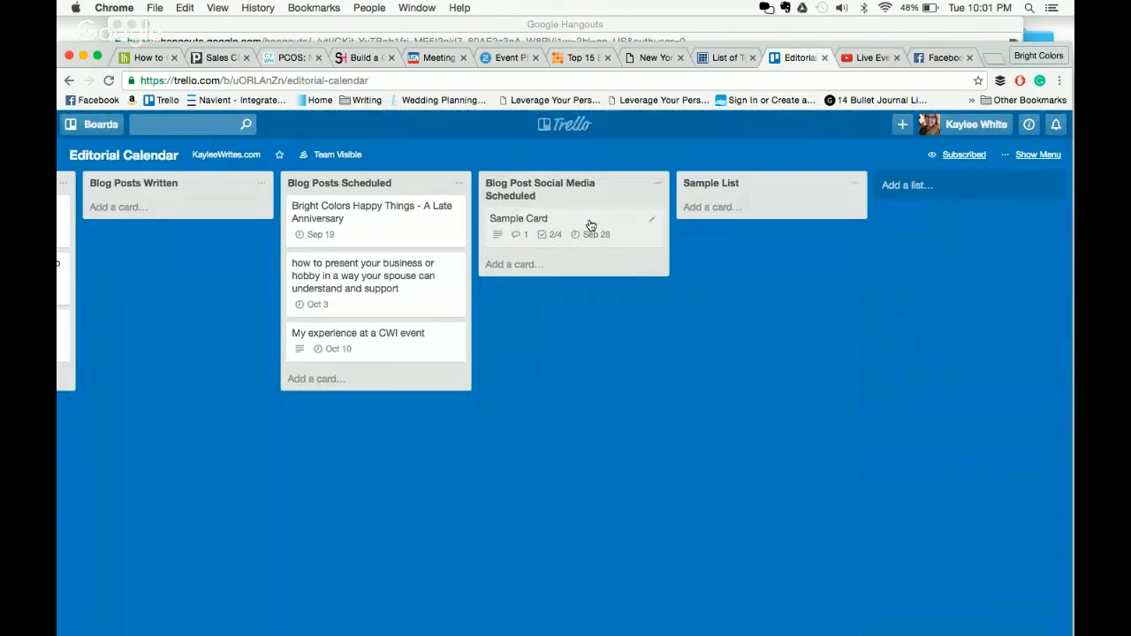
{"action": "left_click_drag", "start_coordinate": [628, 213], "coordinate": [774, 201]}
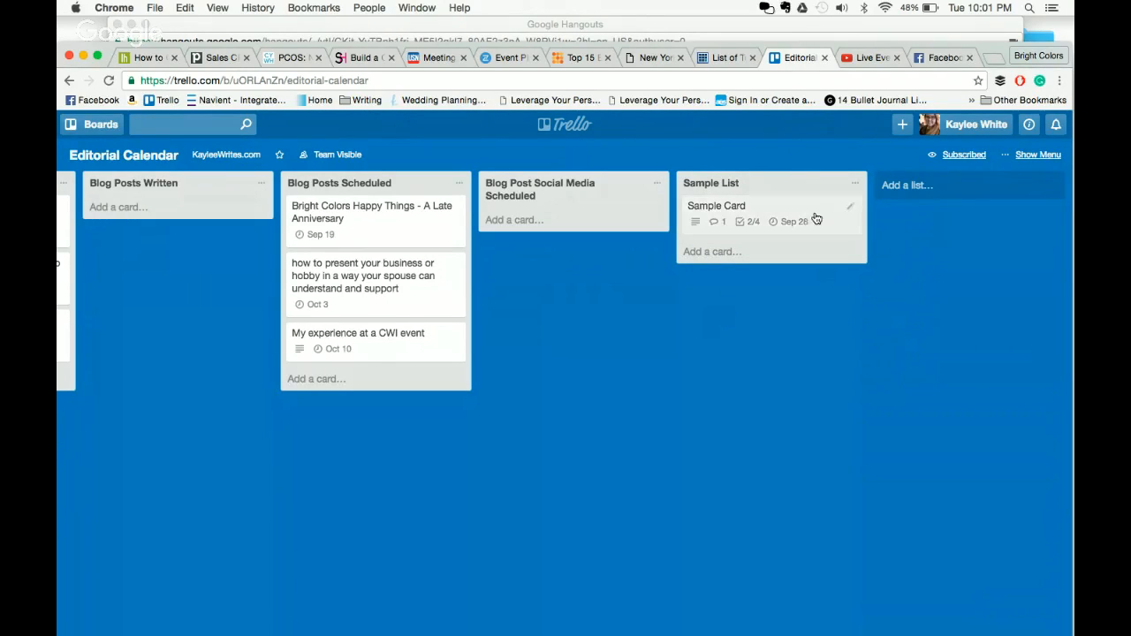
{"action": "left_click", "coordinate": [857, 183]}
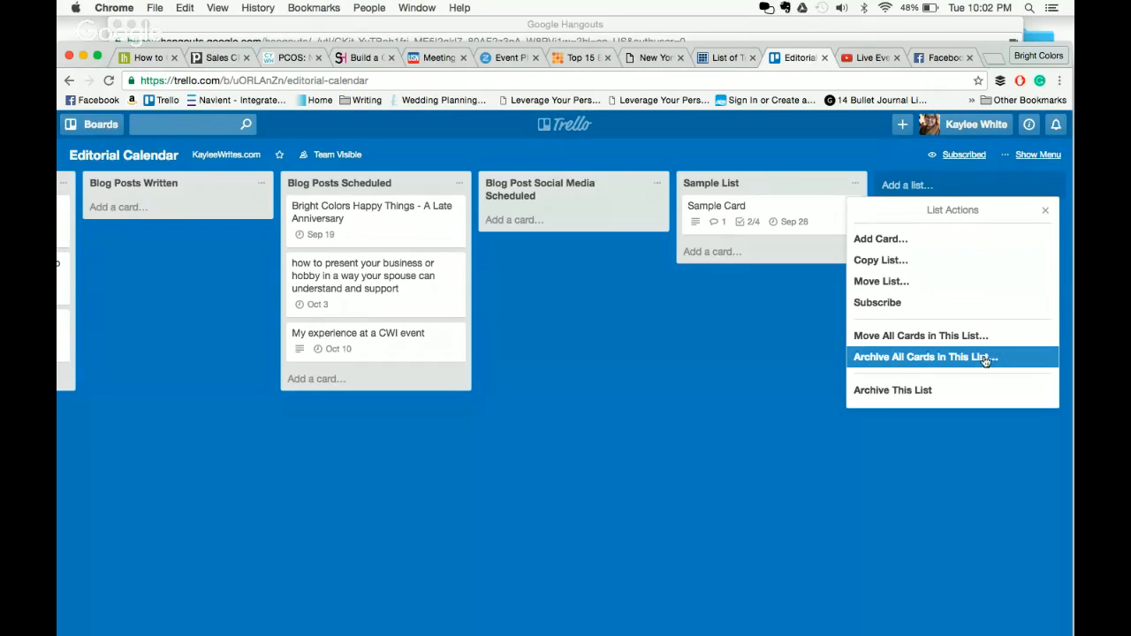
- Archive Sample List and open the board's Archived Items
{"action": "left_click", "coordinate": [969, 390]}
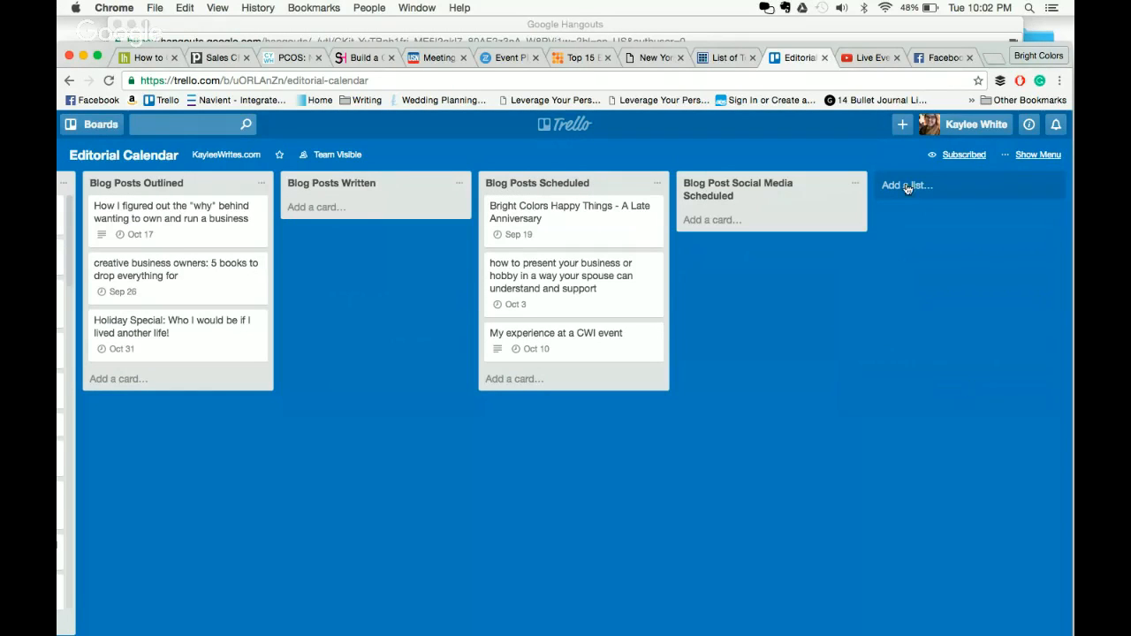
{"action": "left_click", "coordinate": [1047, 155]}
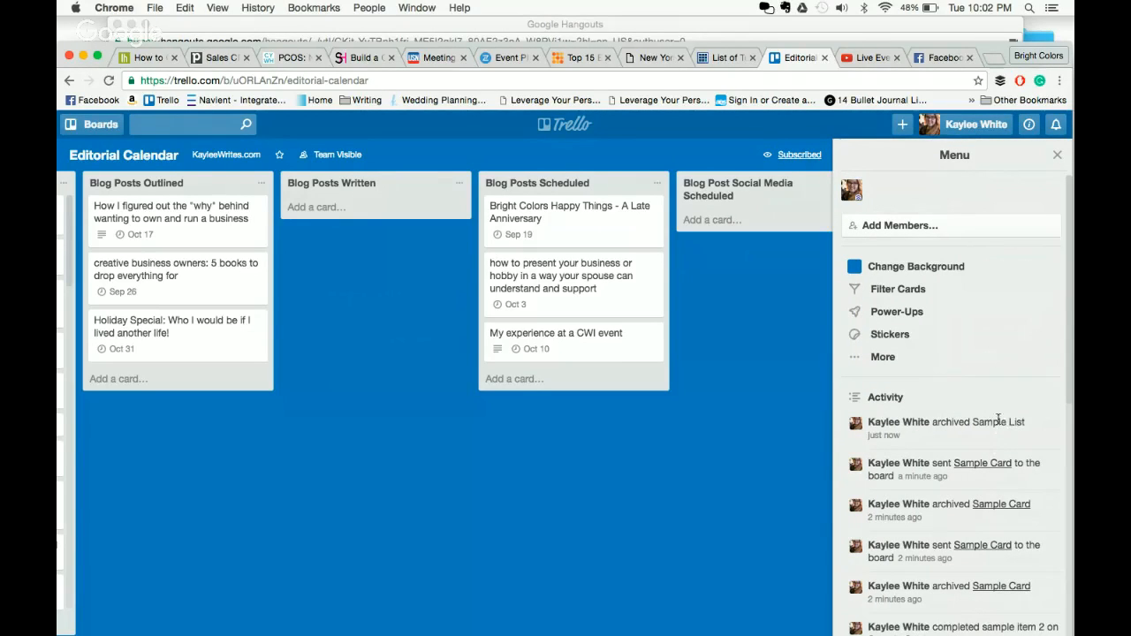
{"action": "left_click", "coordinate": [911, 355]}
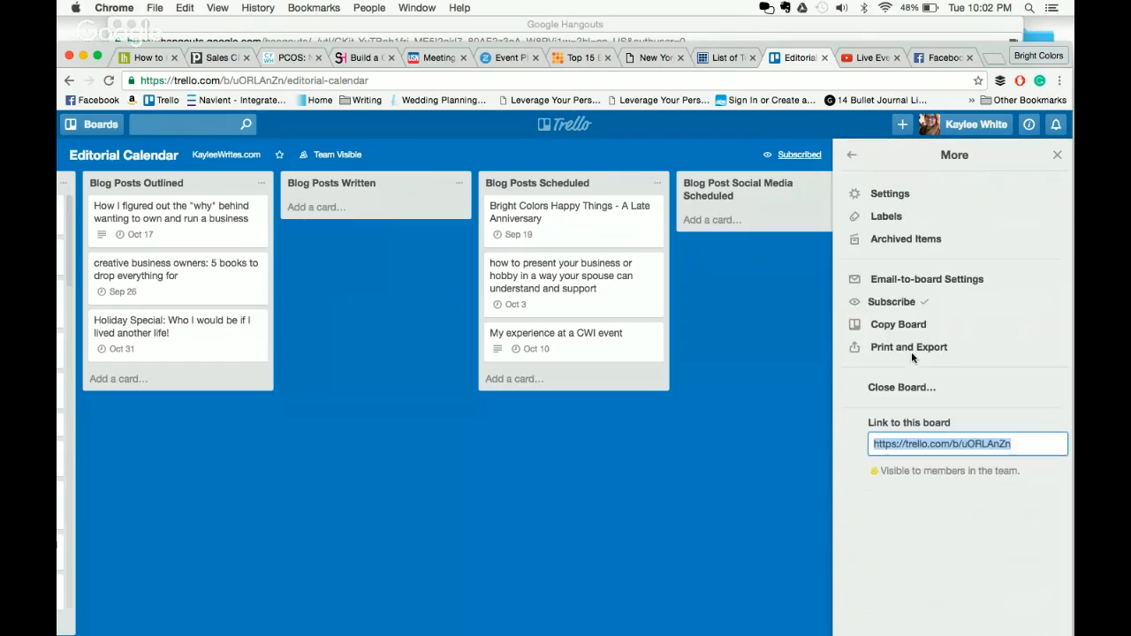
{"action": "left_click", "coordinate": [918, 248]}
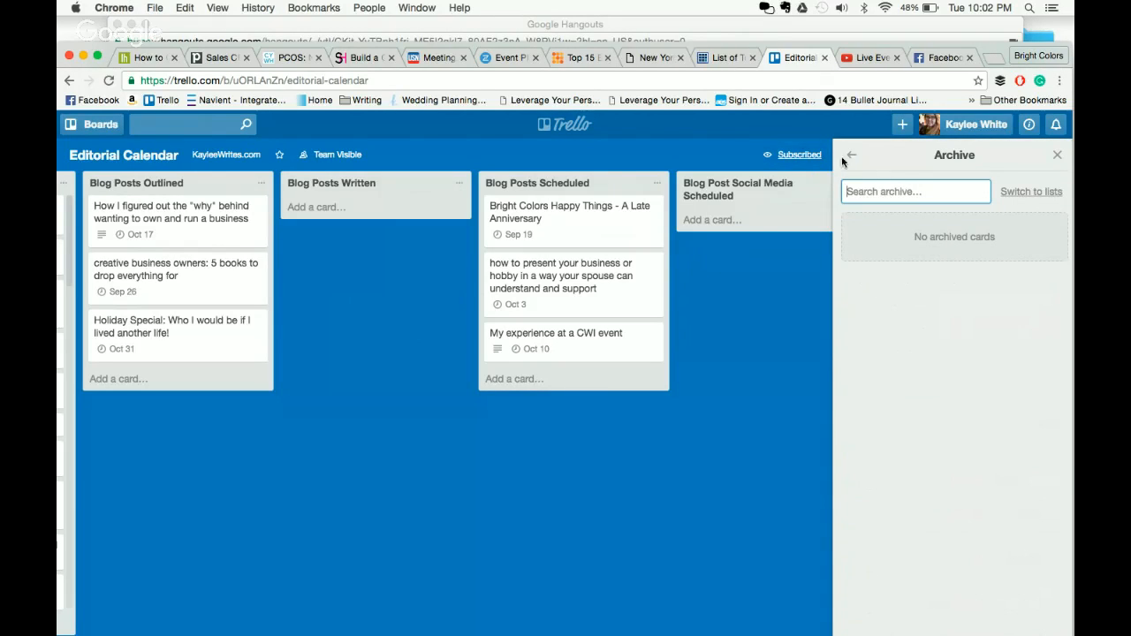
- Confirm Sample List among archived lists, close the menu, and stop the Hangouts screen share
{"action": "left_click", "coordinate": [1027, 193]}
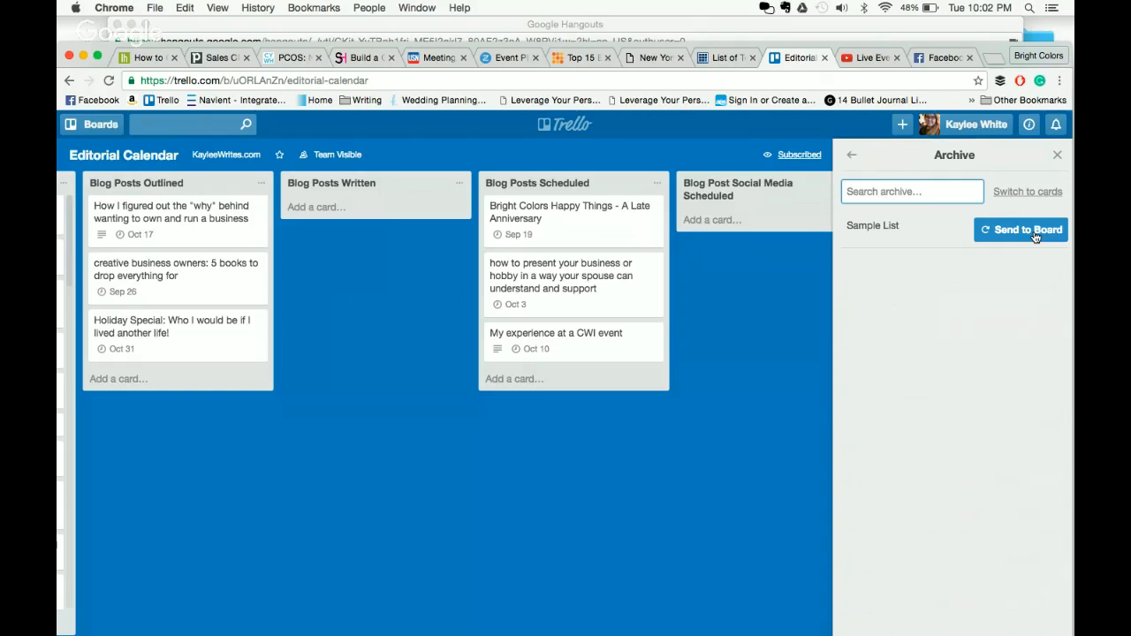
{"action": "left_click", "coordinate": [854, 156]}
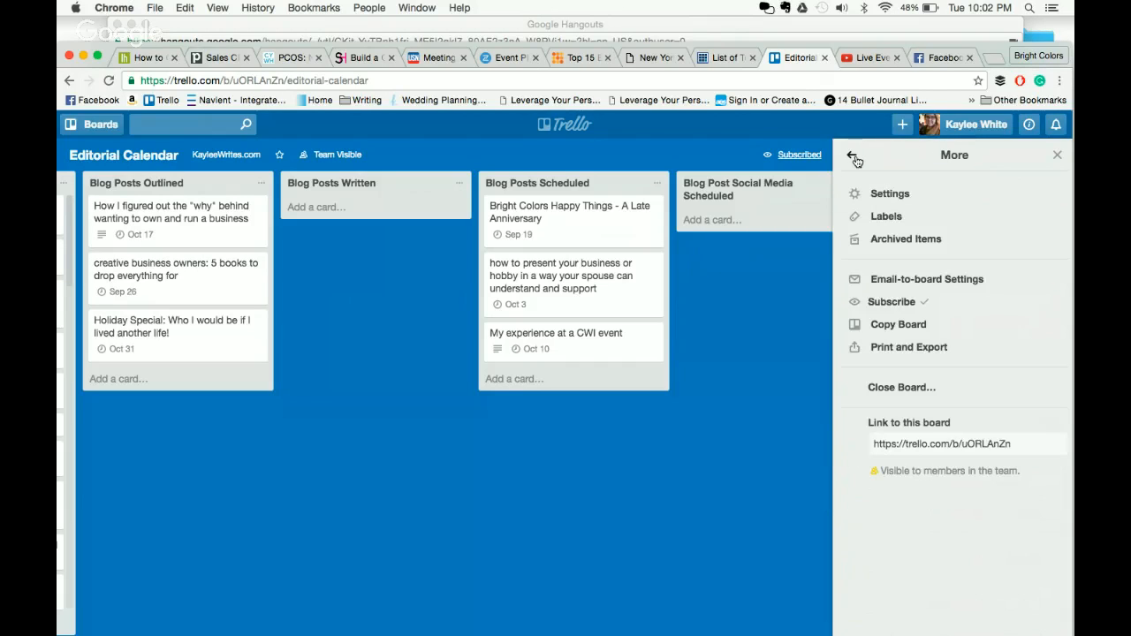
{"action": "left_click", "coordinate": [854, 157]}
{"action": "left_click", "coordinate": [1057, 157]}
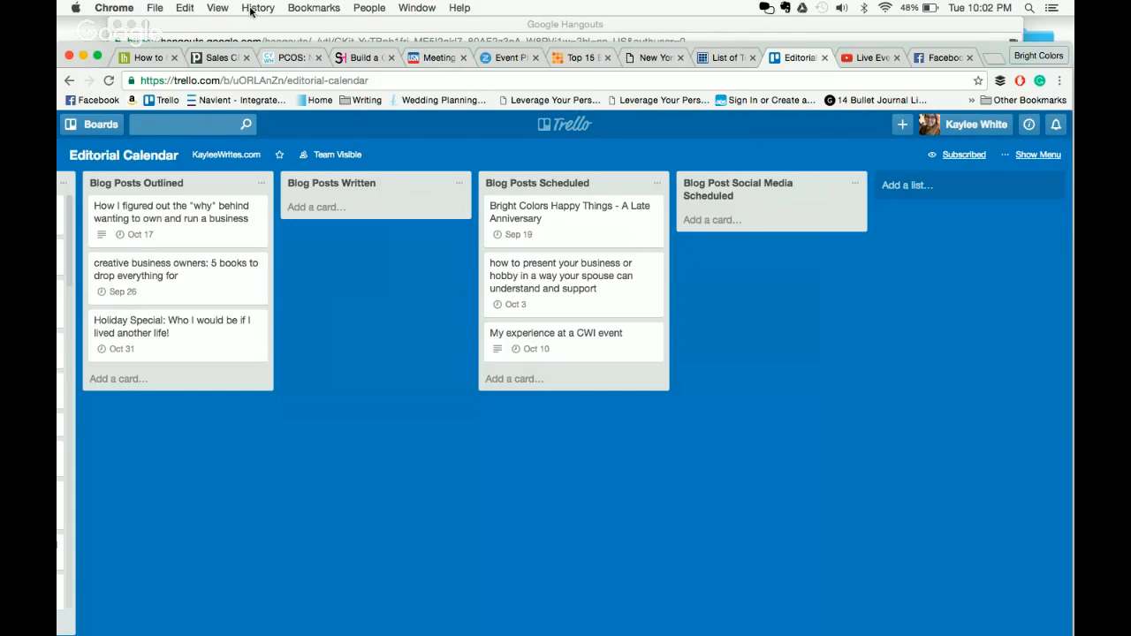
{"action": "left_click", "coordinate": [330, 24]}
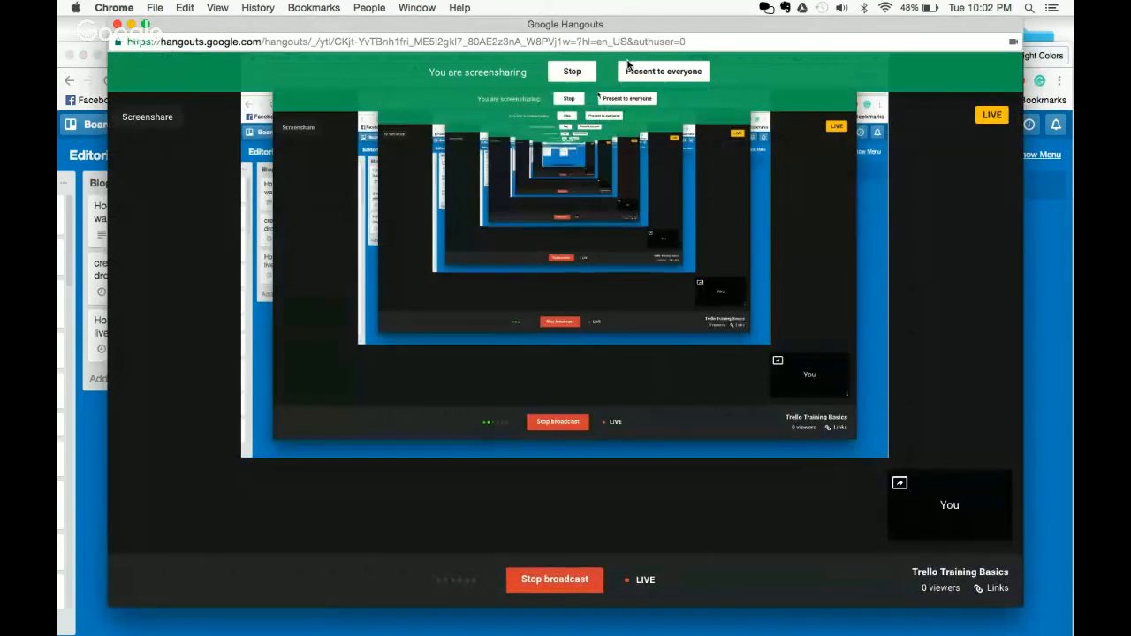
{"action": "left_click", "coordinate": [572, 72]}
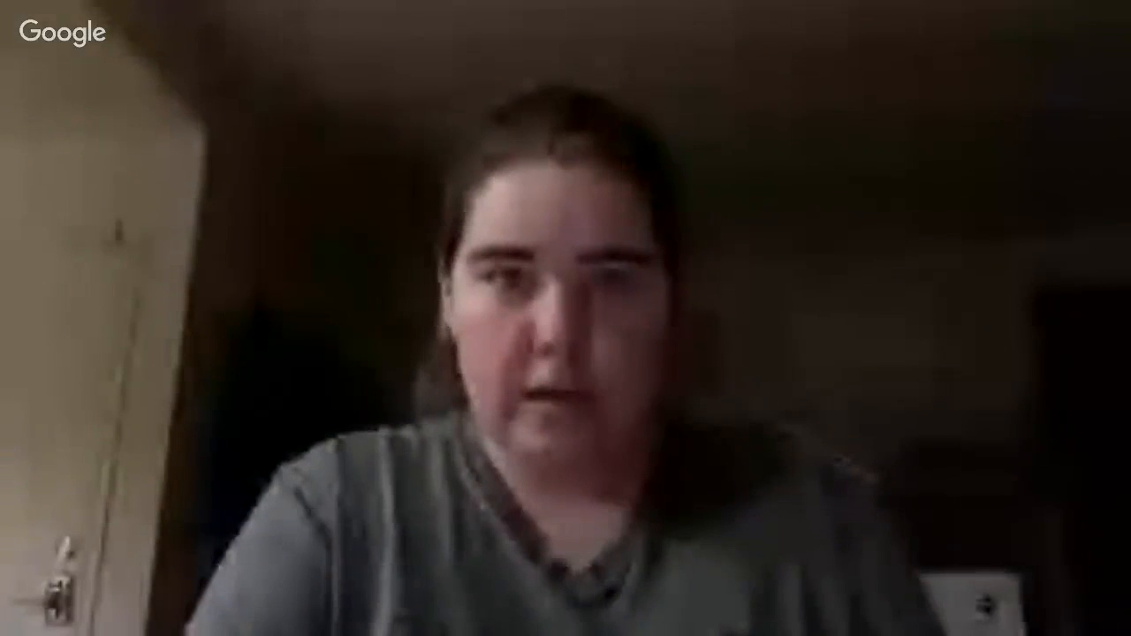